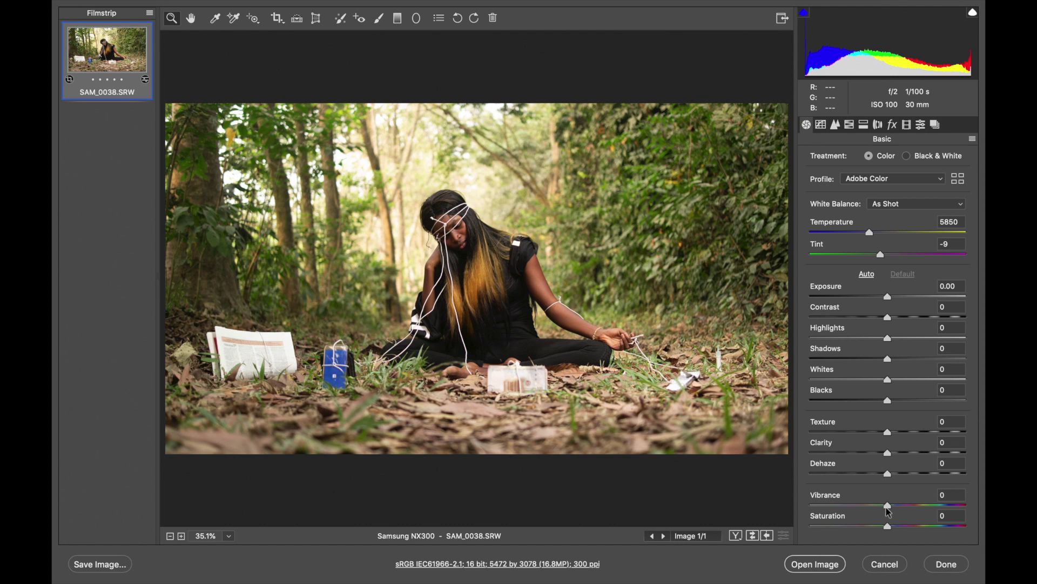
# Try muting vibrance, then set white balance to Temperature 6000 and Tint -17.
pyautogui.click(866, 512)
pyautogui.moveTo(865, 513); pyautogui.dragTo(888, 510)
pyautogui.moveTo(881, 254)
pyautogui.mouseDown()
pyautogui.moveTo(891, 256)
pyautogui.moveTo(879, 254)
pyautogui.mouseUp()
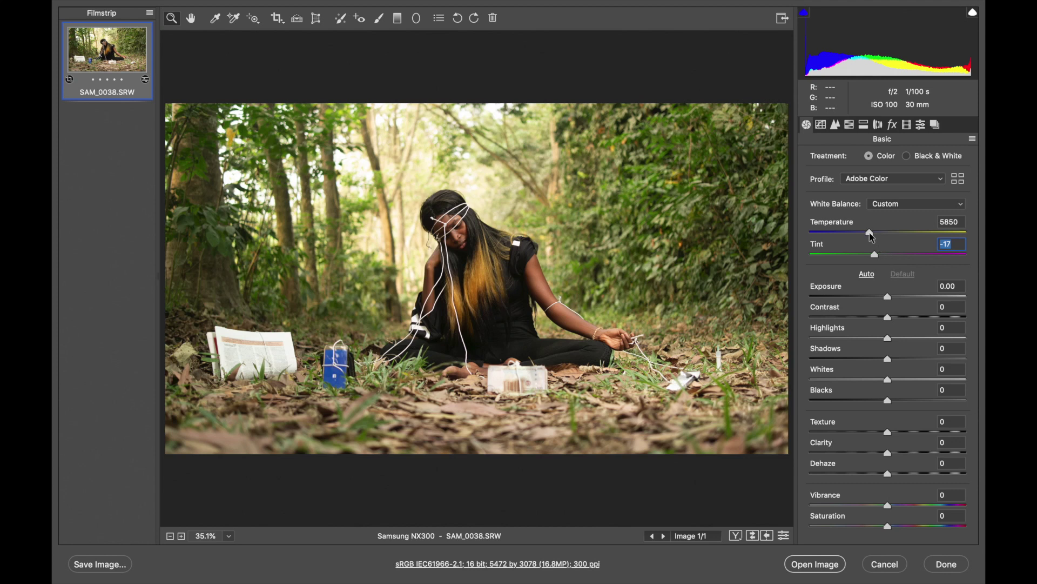
pyautogui.moveTo(872, 236); pyautogui.dragTo(876, 236)
pyautogui.click(874, 234)
# Set Highlights -100, Shadows +23, Blacks -12, Contrast -10 and Vibrance +8.
pyautogui.moveTo(889, 341); pyautogui.dragTo(810, 338)
pyautogui.moveTo(887, 359); pyautogui.dragTo(905, 359)
pyautogui.moveTo(888, 400); pyautogui.dragTo(880, 403)
pyautogui.moveTo(887, 317); pyautogui.dragTo(880, 322)
pyautogui.moveTo(888, 505); pyautogui.dragTo(894, 506)
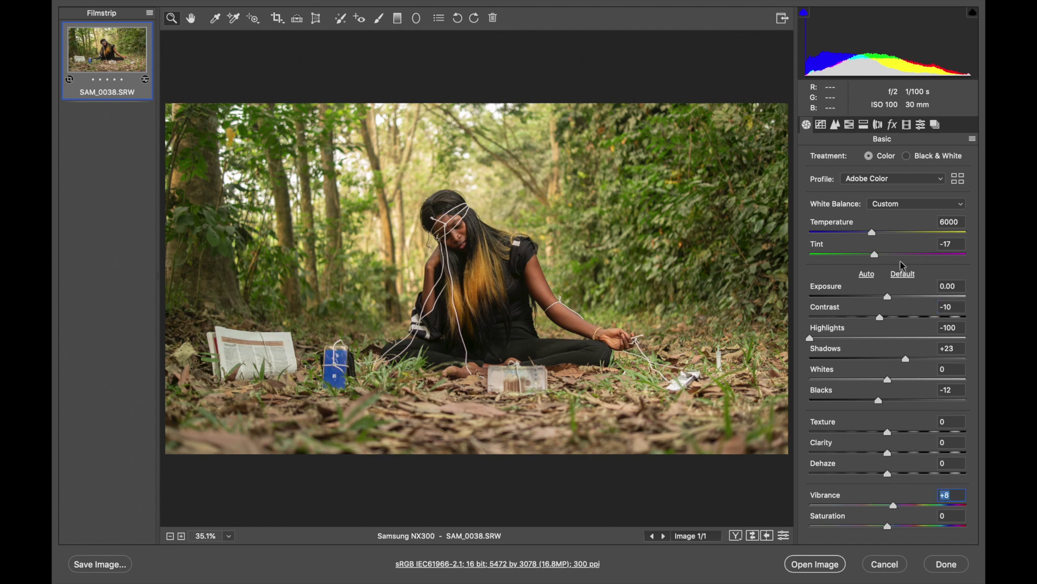
# Enable the Samsung 30mm lens profile corrections and drop Exposure to -0.30.
pyautogui.click(877, 124)
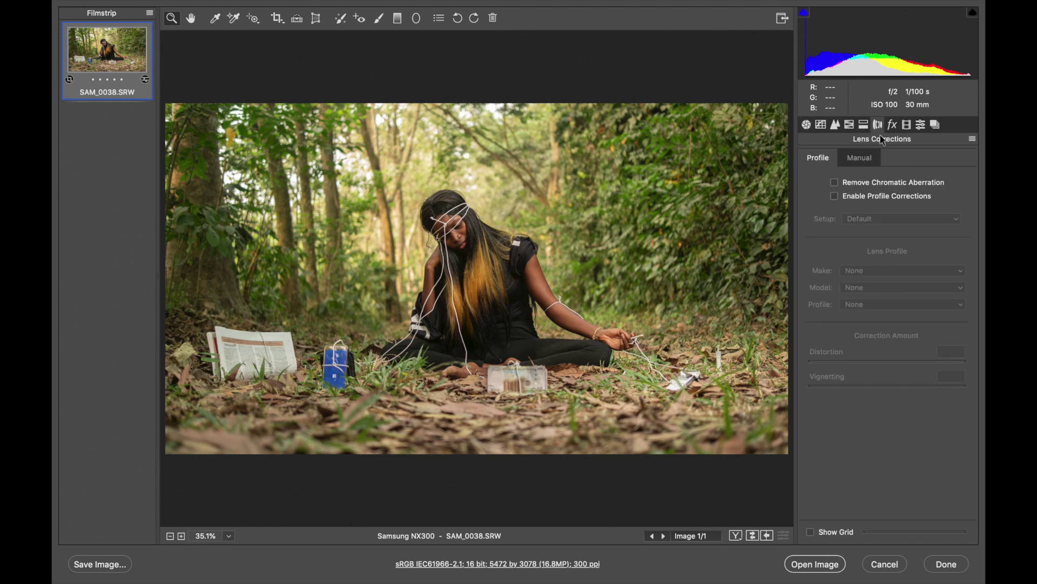
pyautogui.click(835, 196)
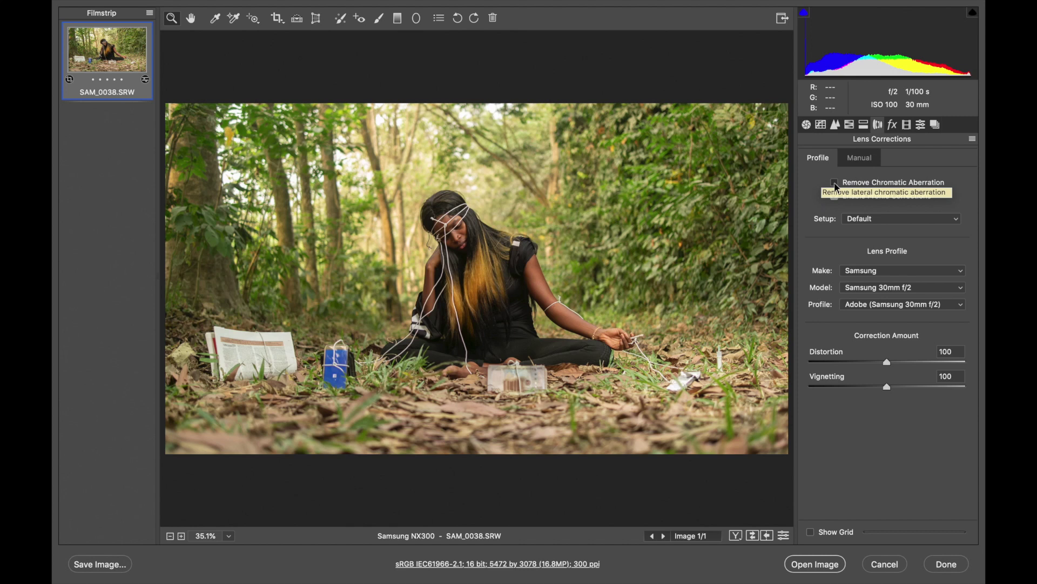
pyautogui.click(806, 125)
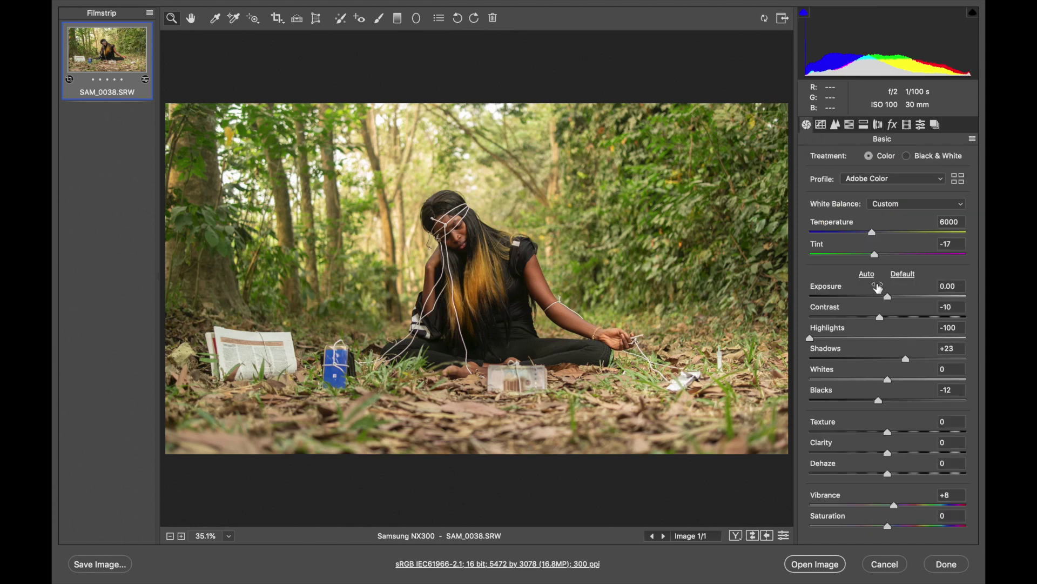
pyautogui.moveTo(888, 297); pyautogui.dragTo(886, 299)
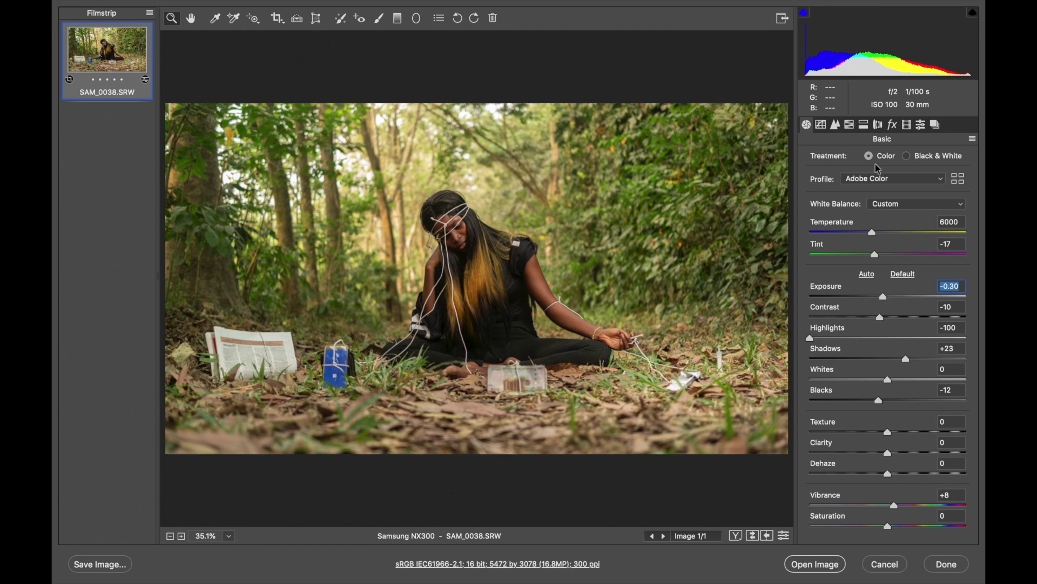
pyautogui.click(812, 129)
# Set HSL Saturation: Magentas, Purples, Aquas -100, Greens -69, Yellows -46, Oranges -17, Blues +10.
pyautogui.click(849, 125)
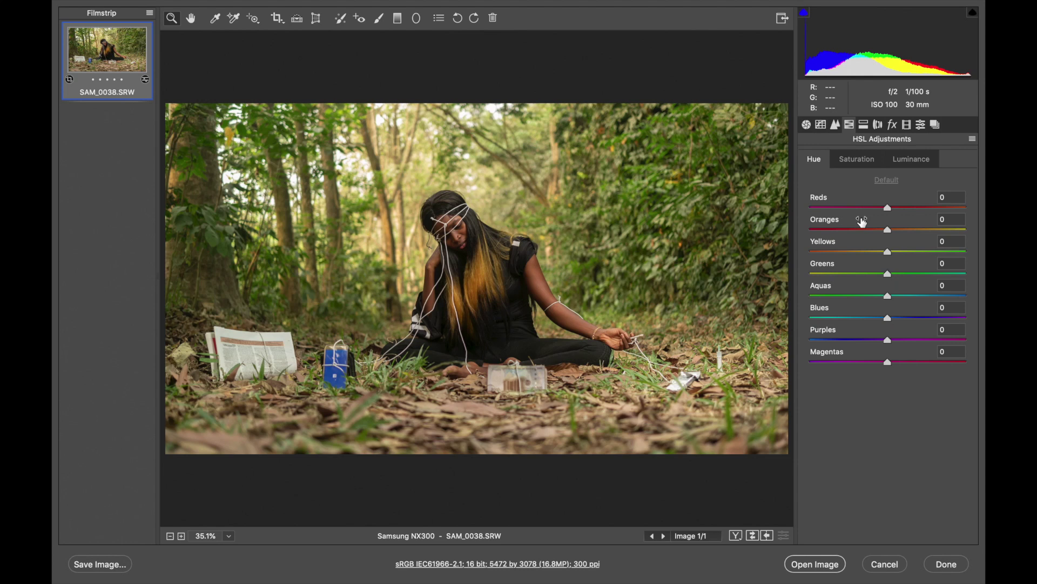
pyautogui.click(863, 164)
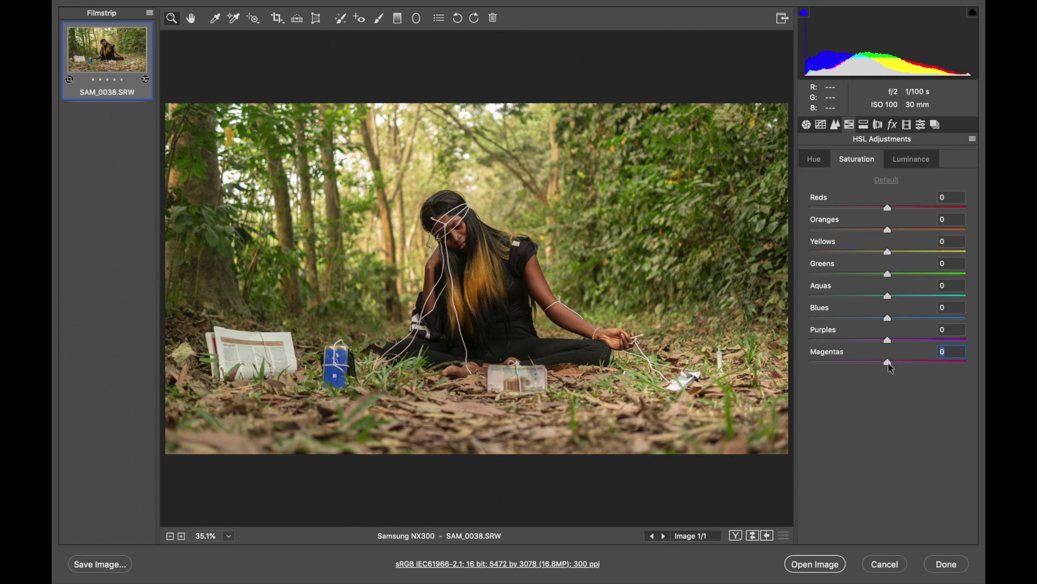
pyautogui.moveTo(888, 362); pyautogui.dragTo(810, 363)
pyautogui.moveTo(888, 340); pyautogui.dragTo(816, 344)
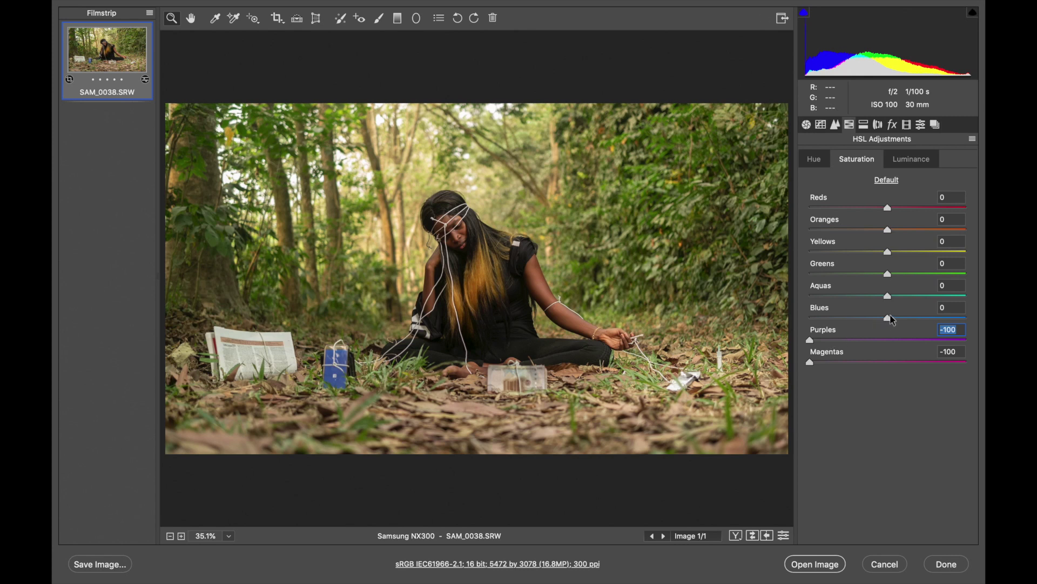
pyautogui.moveTo(887, 319)
pyautogui.mouseDown()
pyautogui.moveTo(869, 324)
pyautogui.moveTo(895, 318)
pyautogui.mouseUp()
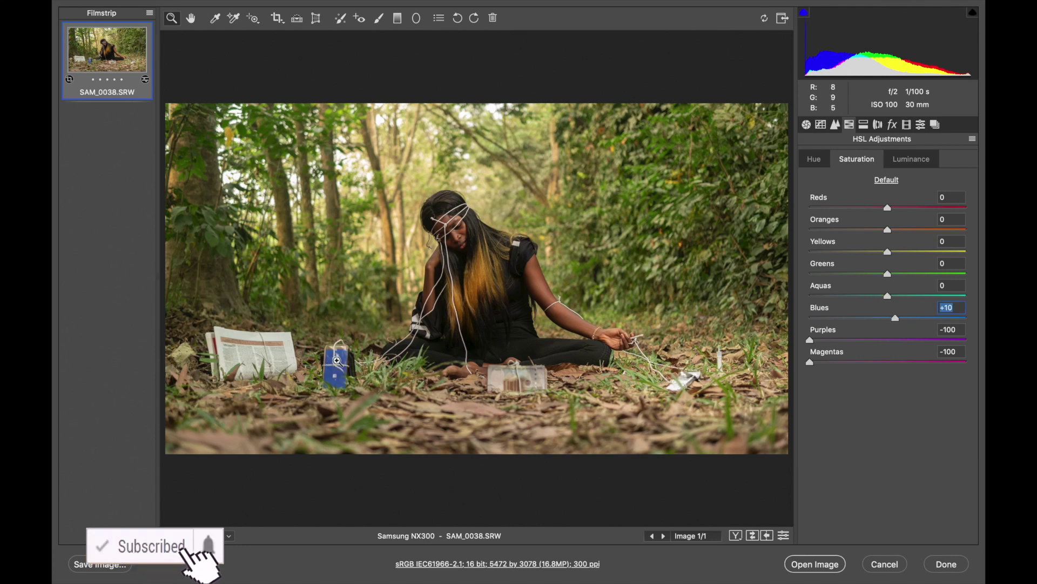
pyautogui.moveTo(871, 287); pyautogui.dragTo(834, 277)
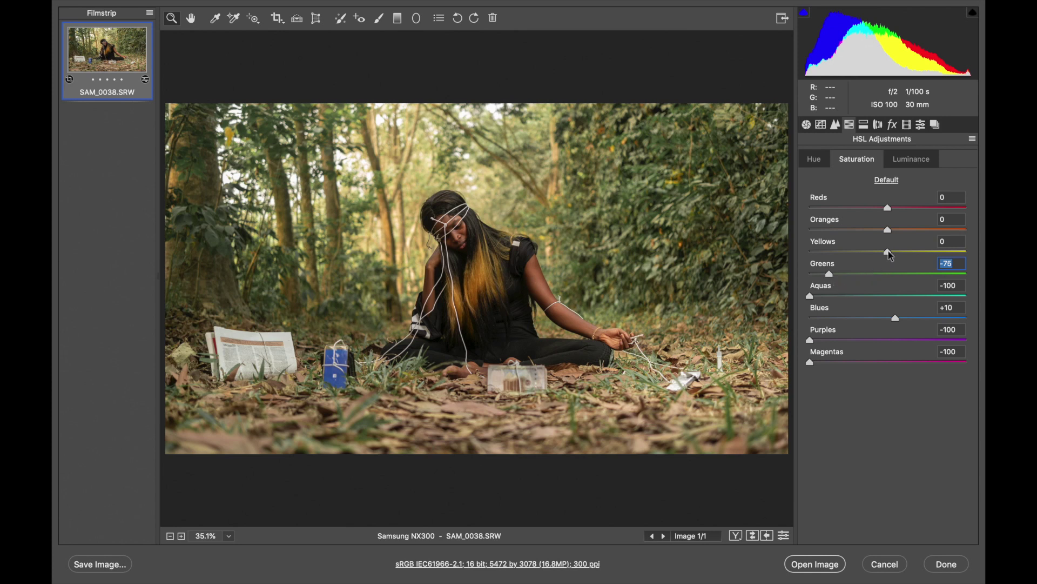
pyautogui.moveTo(888, 252); pyautogui.dragTo(835, 265)
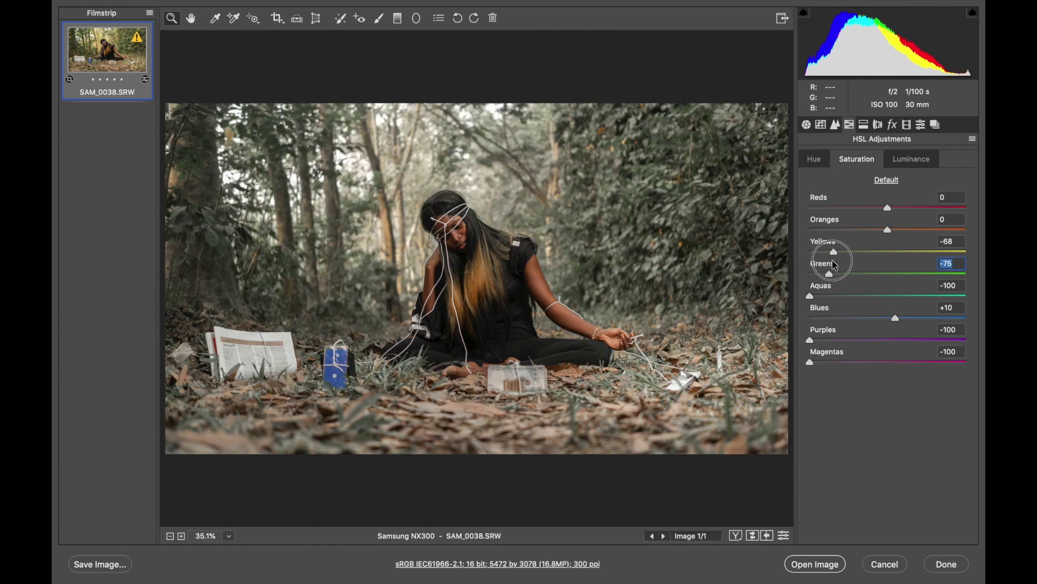
pyautogui.moveTo(834, 252); pyautogui.dragTo(834, 287)
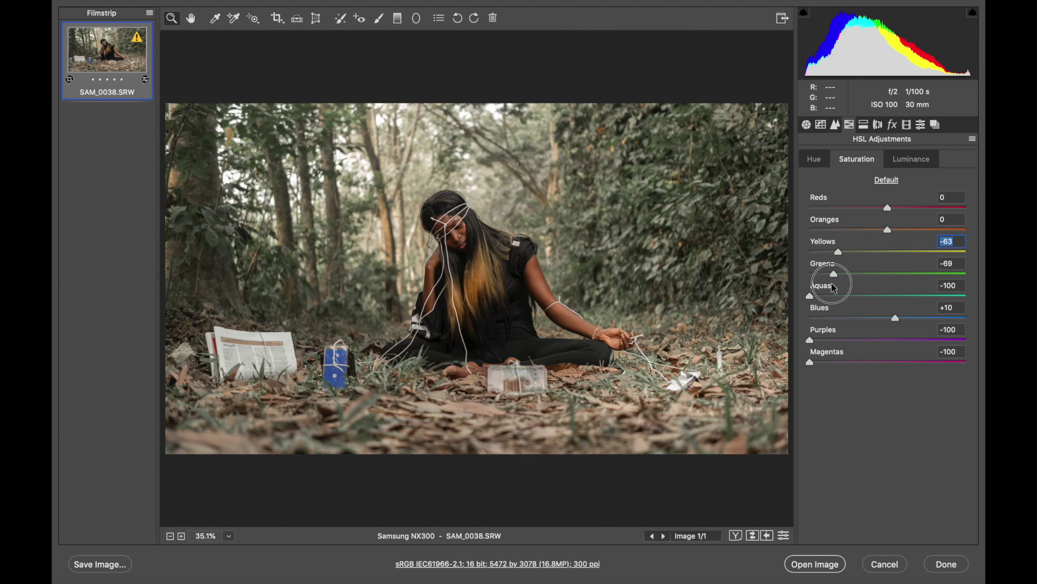
pyautogui.moveTo(888, 230); pyautogui.dragTo(844, 276)
# Set HSL Luminance to Oranges +8, Yellows -15, Blues -13, then show the Effects panel.
pyautogui.click(913, 161)
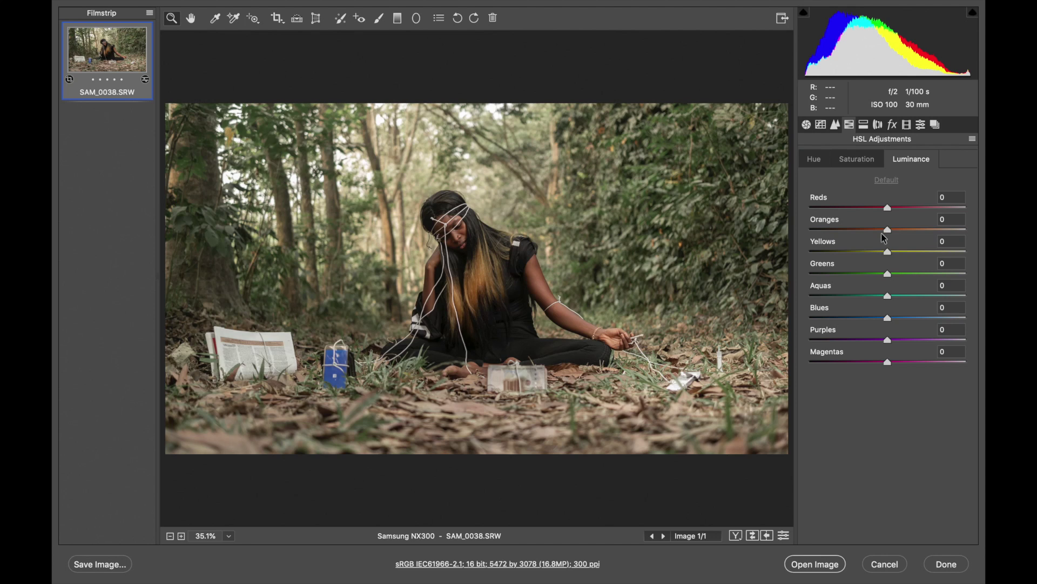
pyautogui.moveTo(889, 254)
pyautogui.mouseDown()
pyautogui.moveTo(867, 261)
pyautogui.moveTo(900, 258)
pyautogui.moveTo(864, 262)
pyautogui.moveTo(879, 257)
pyautogui.moveTo(876, 236)
pyautogui.moveTo(894, 238)
pyautogui.mouseUp()
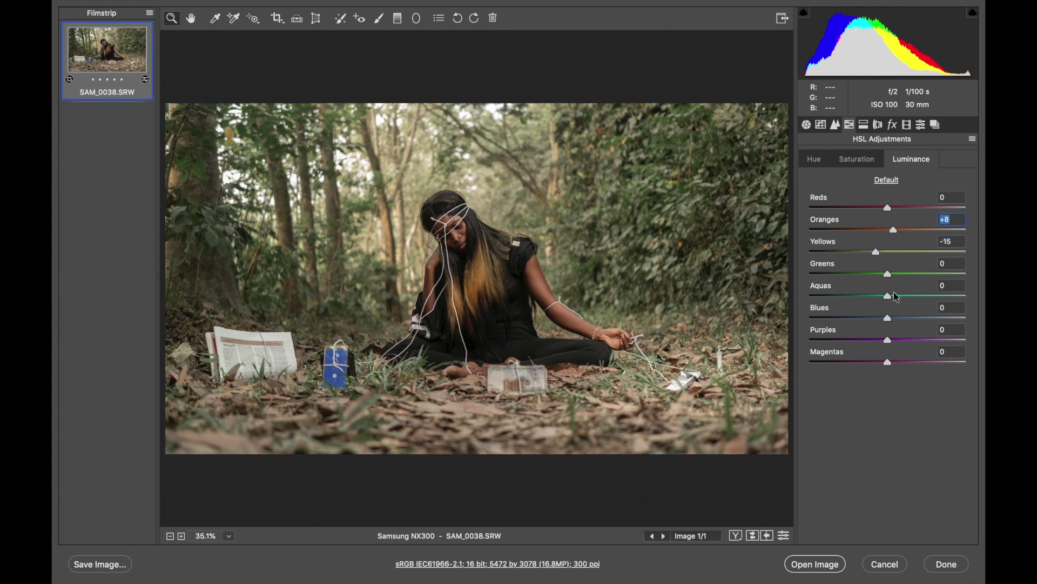
pyautogui.moveTo(889, 319)
pyautogui.mouseDown()
pyautogui.moveTo(881, 324)
pyautogui.moveTo(896, 318)
pyautogui.mouseUp()
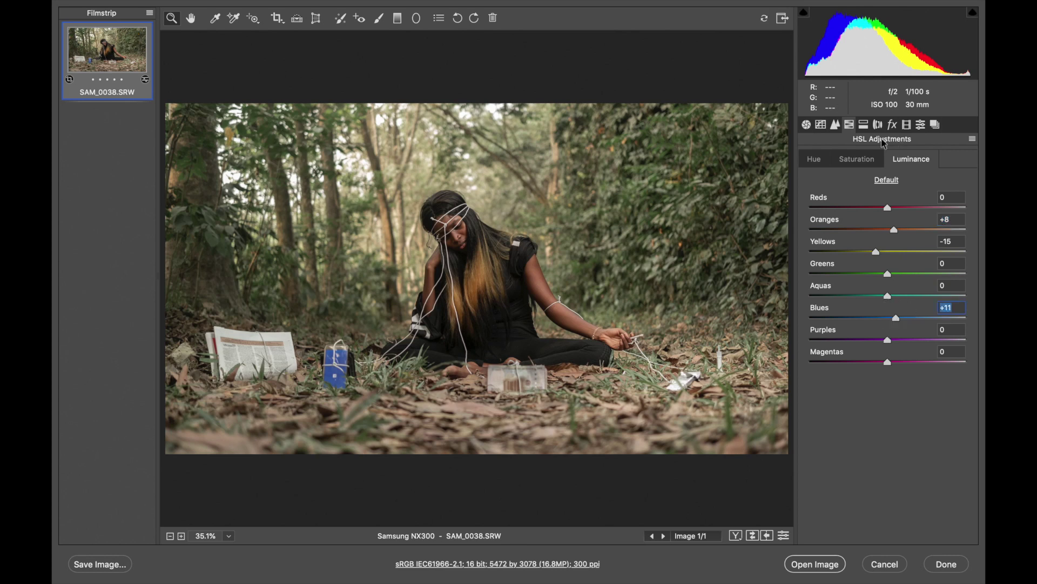
pyautogui.click(865, 126)
pyautogui.click(879, 124)
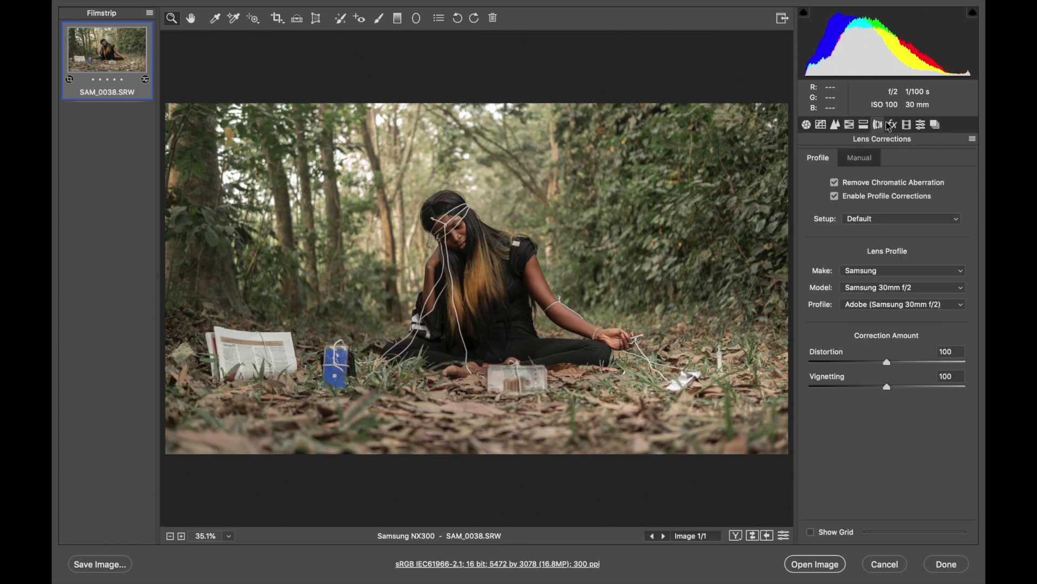
pyautogui.click(892, 124)
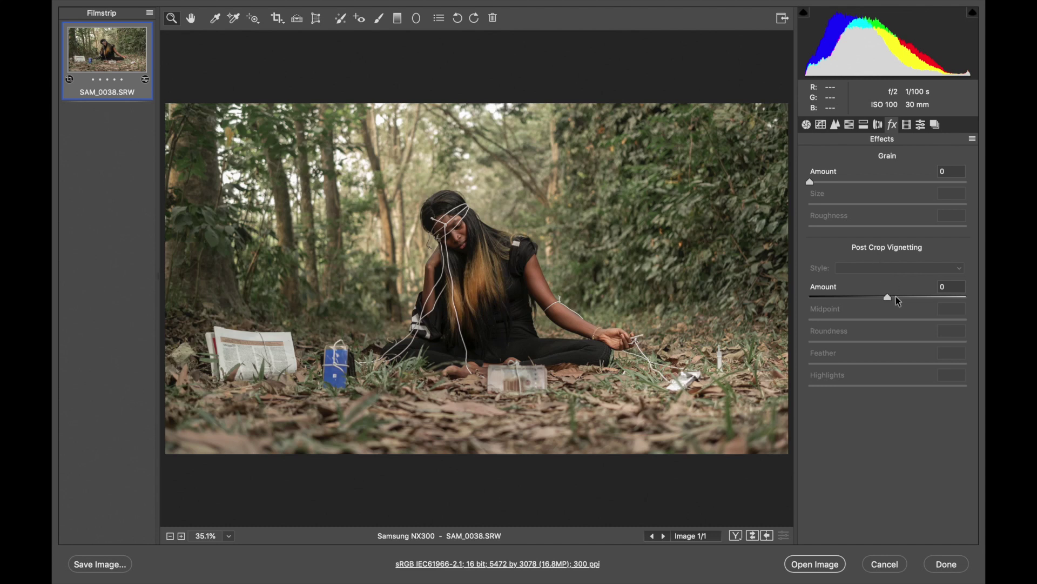
# Add a post-crop vignette of Amount -27, Midpoint 65, Roundness +28, Feather 66, comparing before/after.
pyautogui.moveTo(888, 298); pyautogui.dragTo(867, 301)
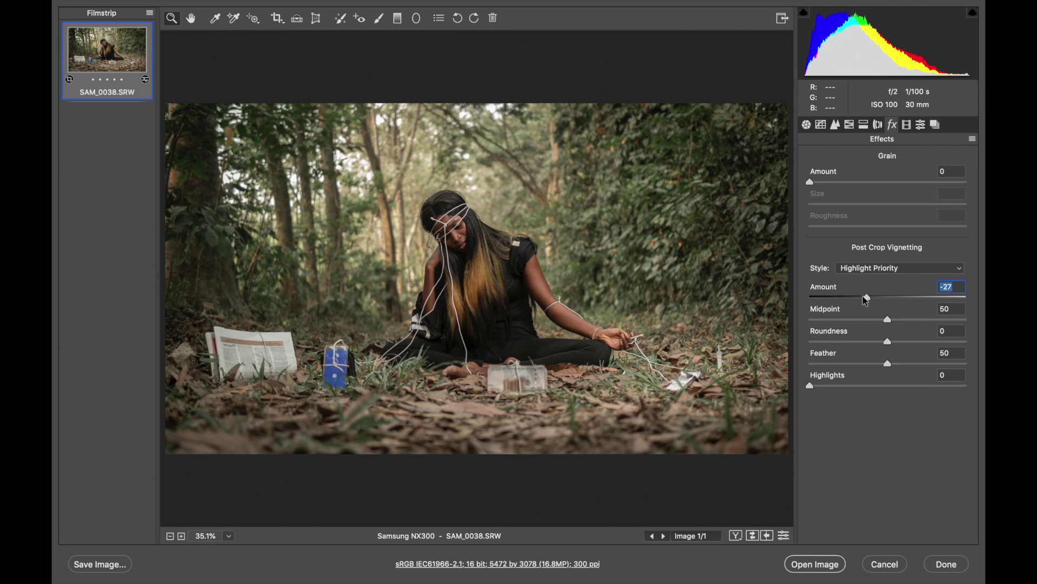
pyautogui.click(785, 537)
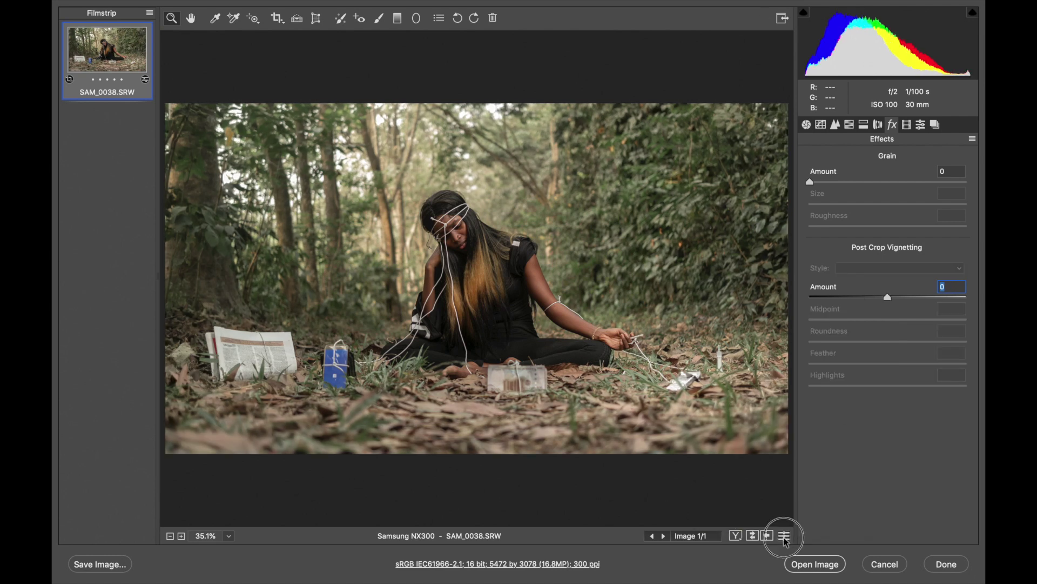
pyautogui.click(785, 537)
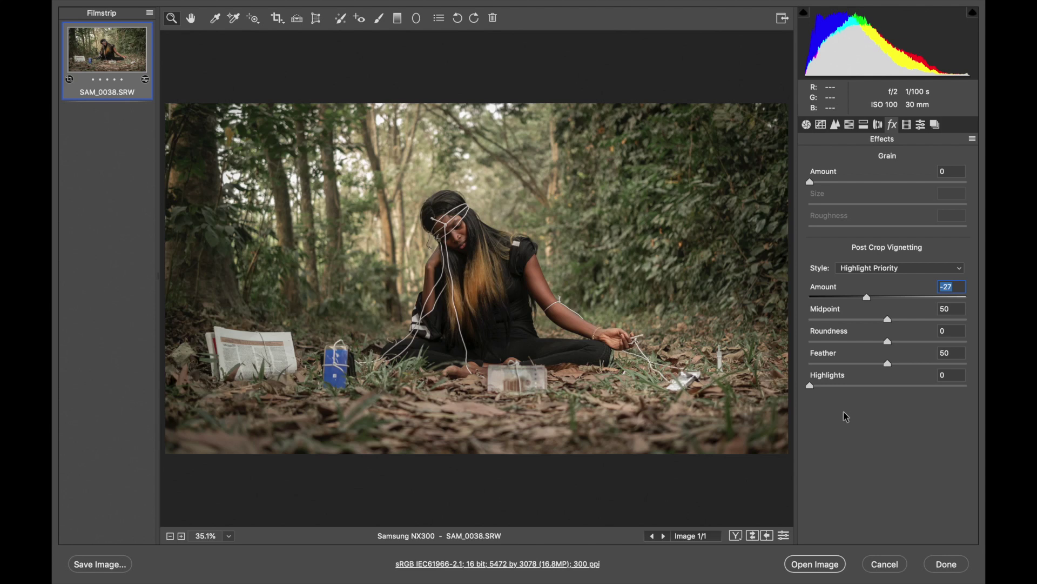
pyautogui.moveTo(888, 319); pyautogui.dragTo(915, 367)
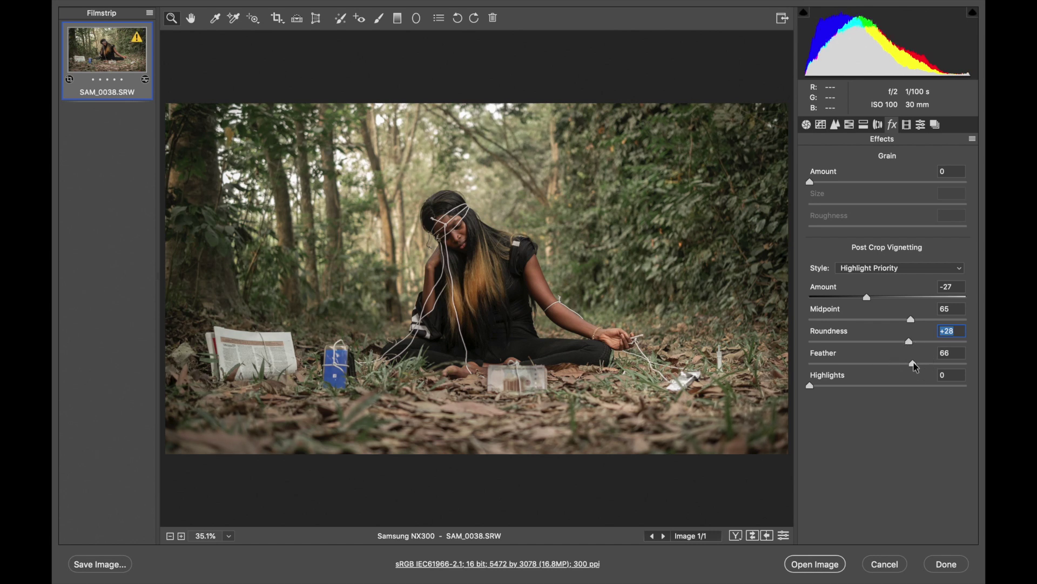
pyautogui.click(785, 535)
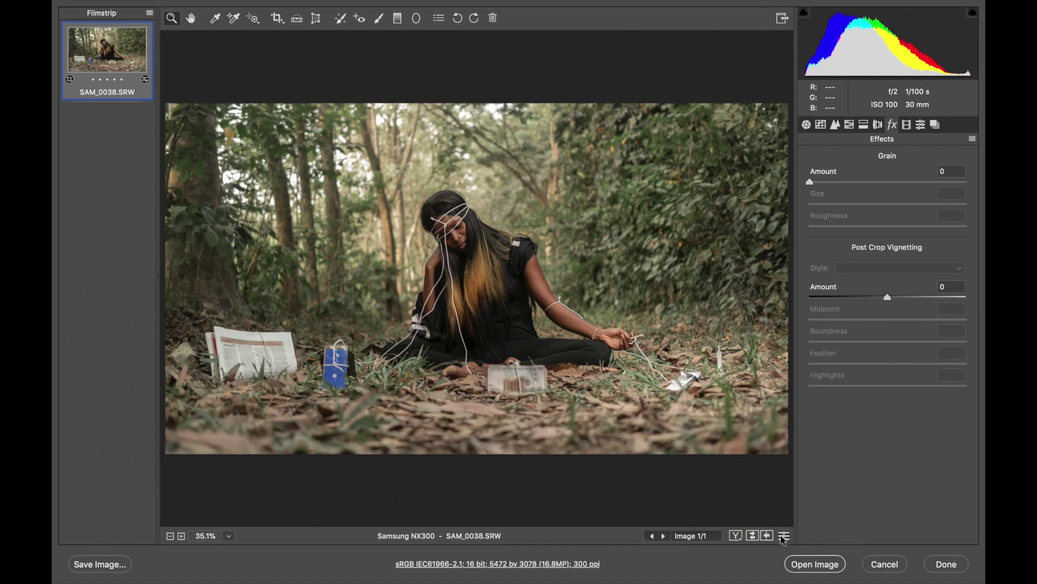
# Raise Calibration Blue Primary Saturation to +12.
pyautogui.click(922, 125)
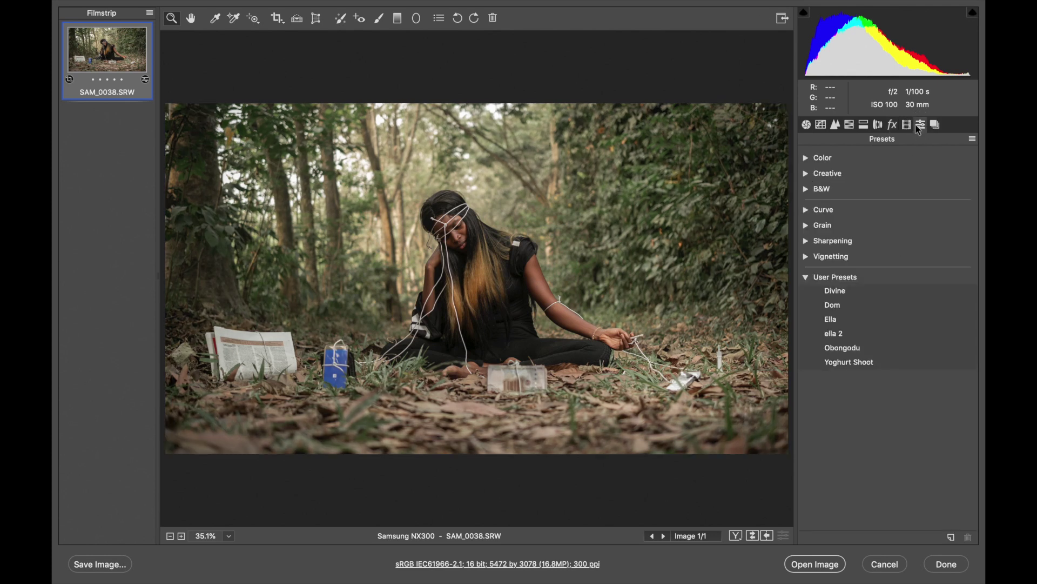
pyautogui.click(908, 124)
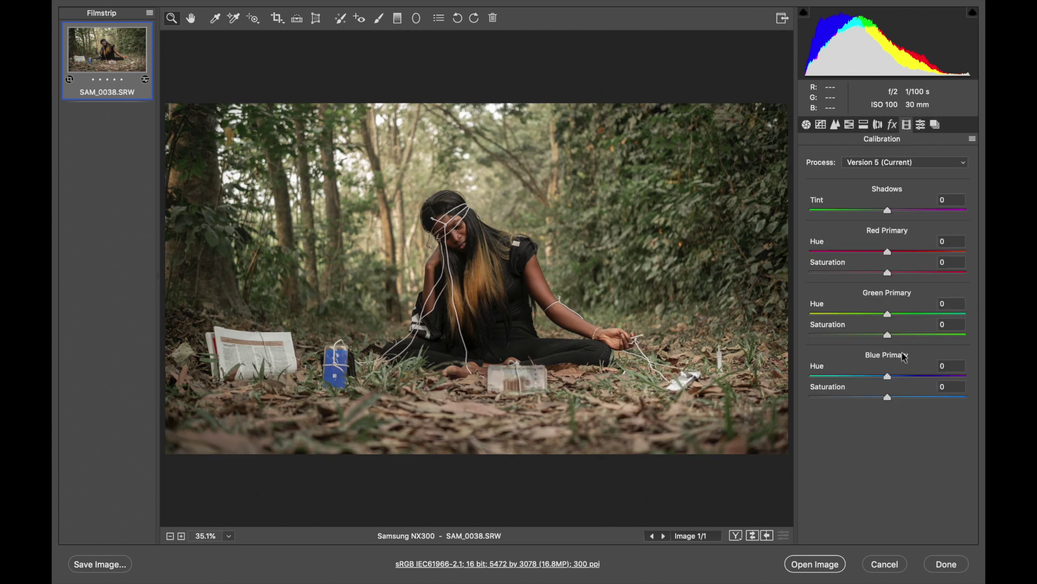
pyautogui.moveTo(888, 400); pyautogui.dragTo(896, 398)
pyautogui.click(806, 125)
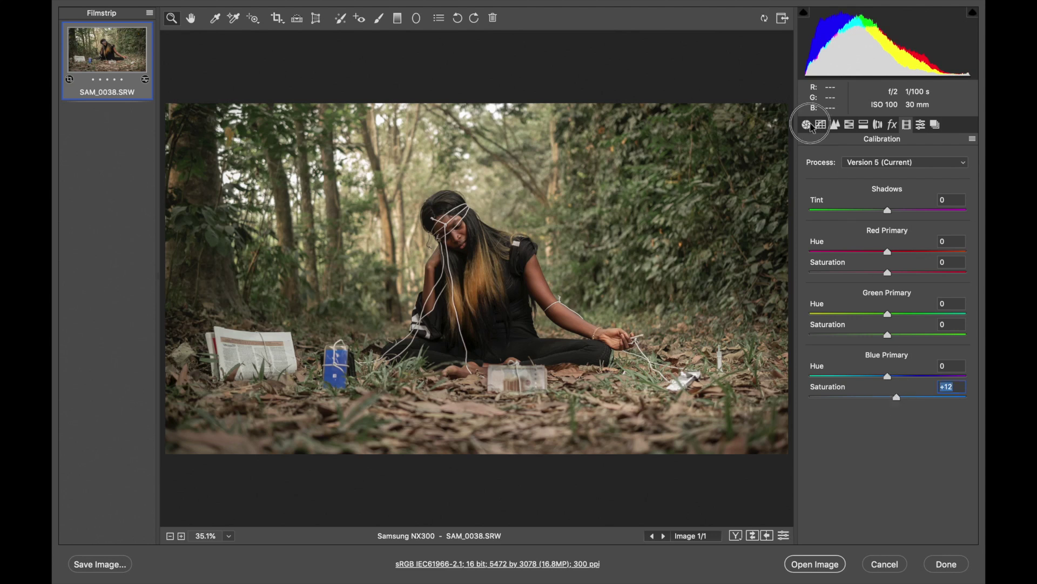
# Compare against Camera Raw Defaults, then restore the Custom Settings grade.
pyautogui.click(973, 141)
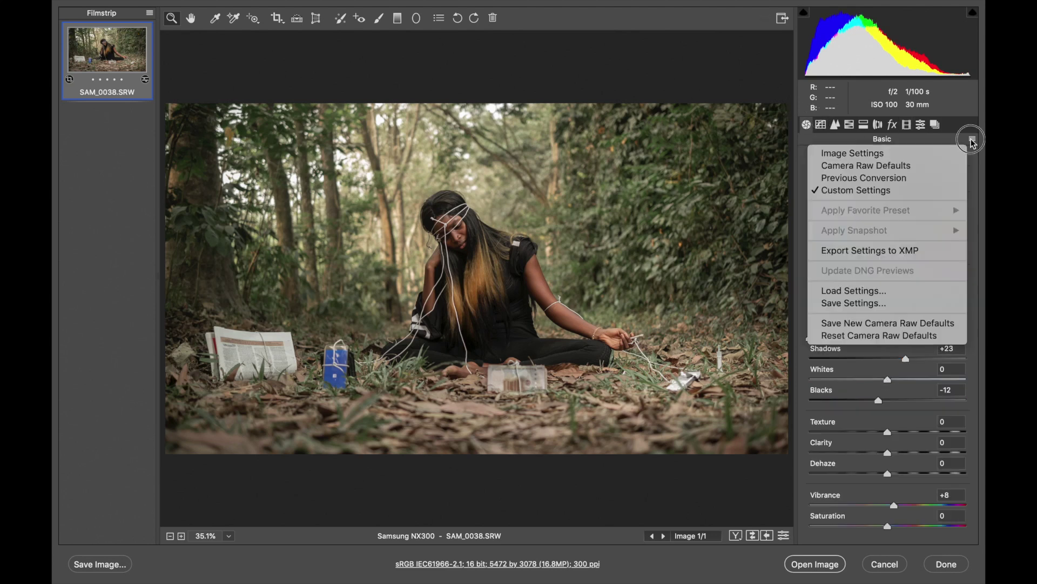
pyautogui.click(946, 168)
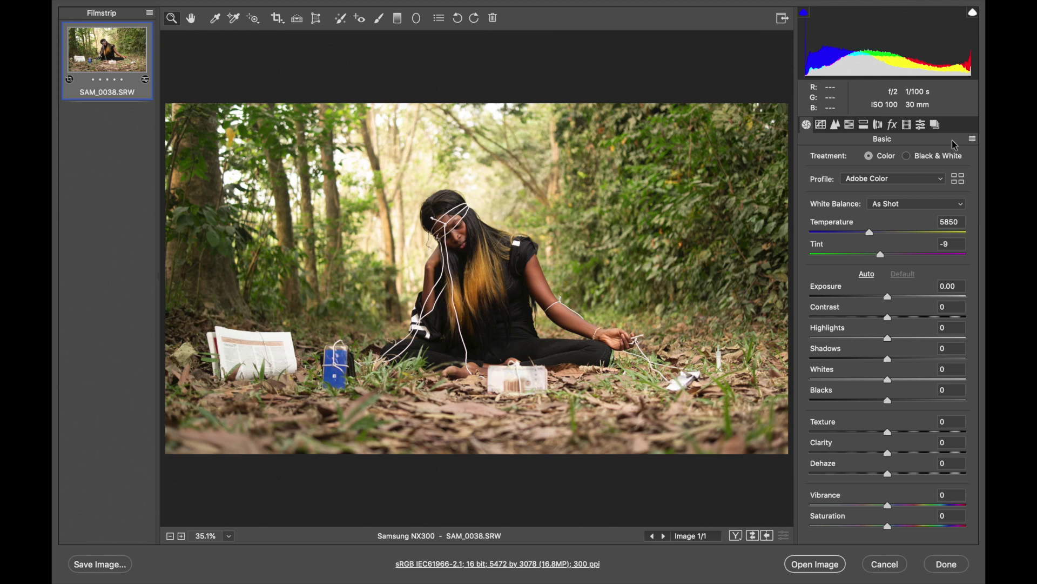
pyautogui.click(973, 140)
pyautogui.click(901, 189)
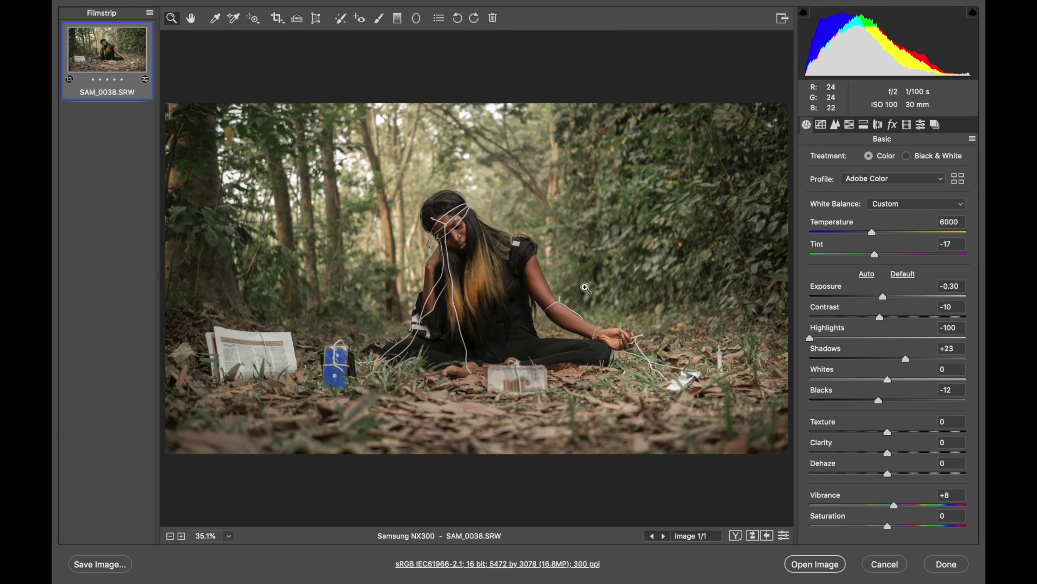
# Set Temperature 6200 and Exposure -0.40, then open SAM_0038.SRW in Photoshop.
pyautogui.moveTo(875, 232); pyautogui.dragTo(876, 235)
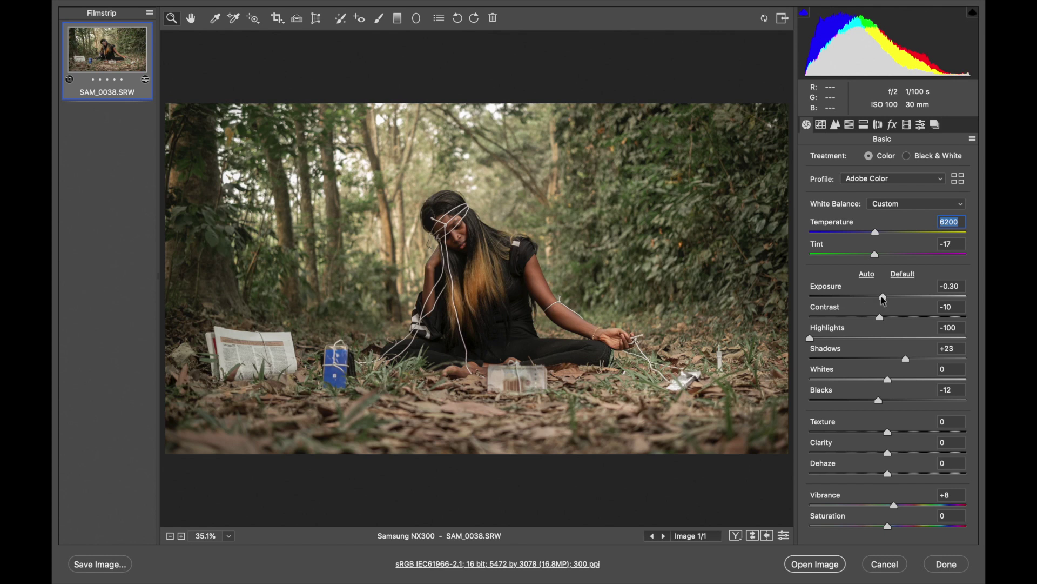
pyautogui.moveTo(883, 297); pyautogui.dragTo(883, 297)
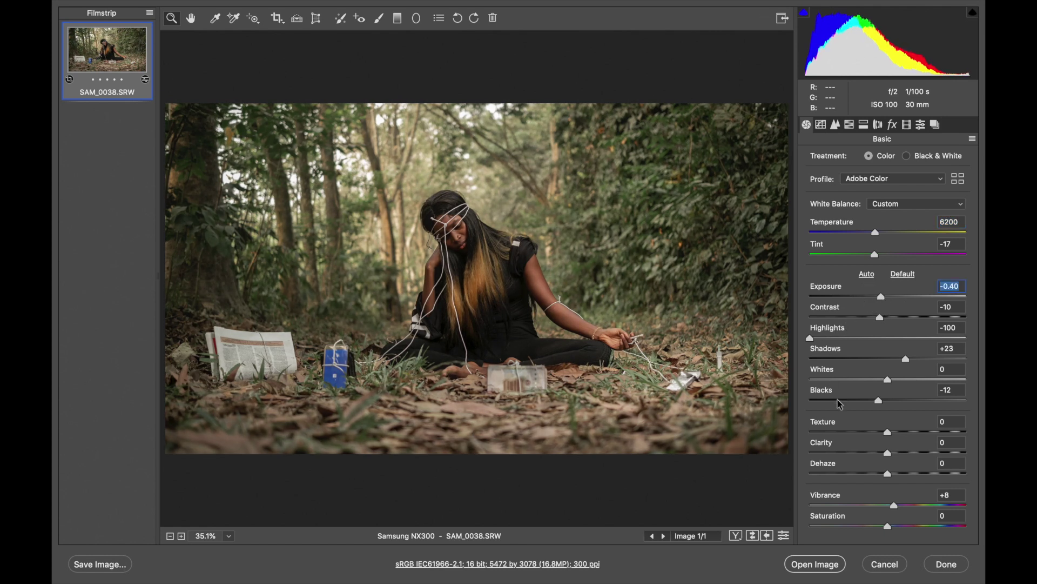
pyautogui.click(819, 570)
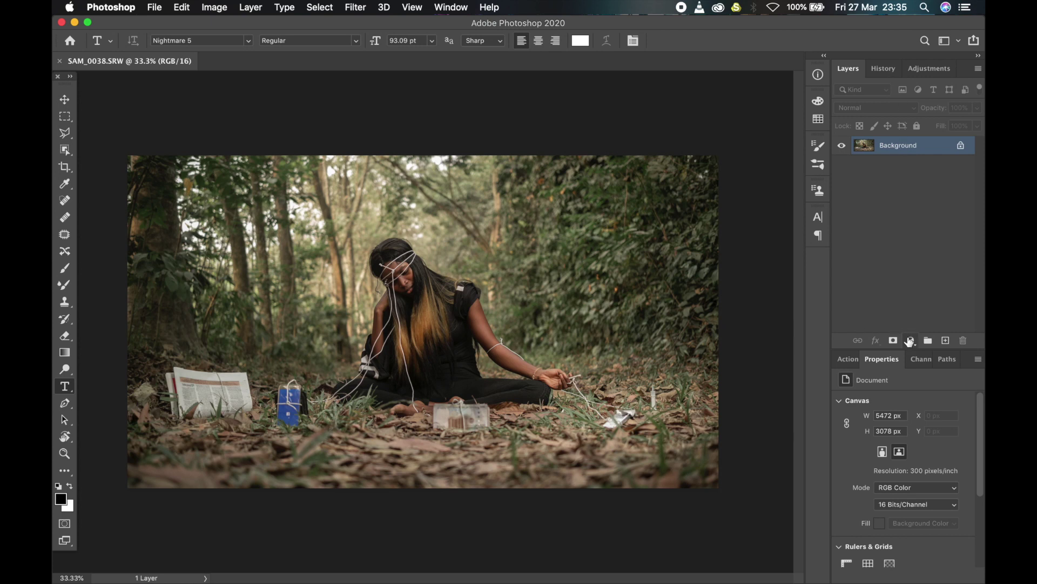
# Add a Selective Color layer with Whites at Cyan -44, Yellow +63, Black +14.
pyautogui.click(910, 341)
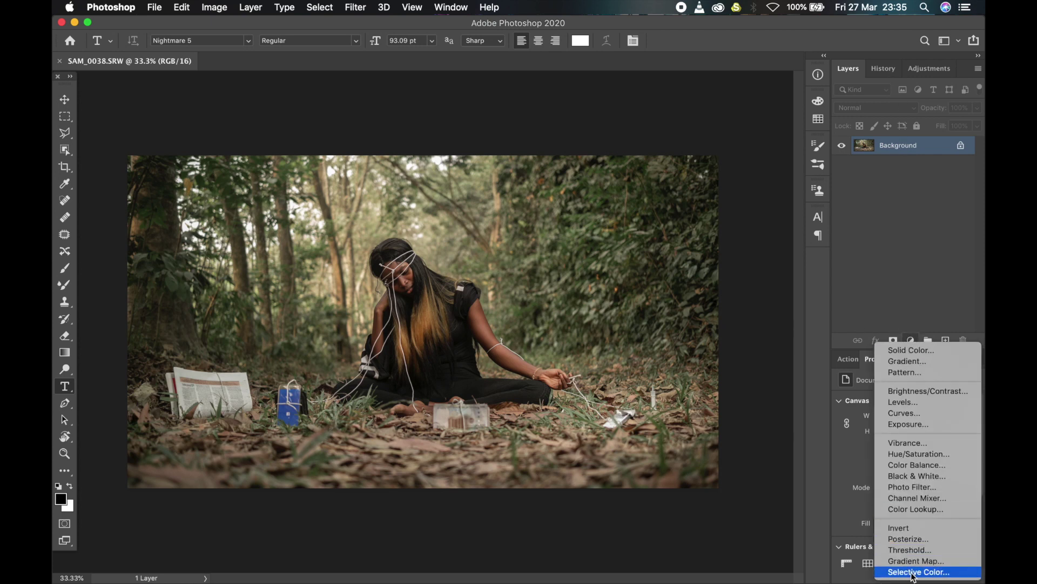
pyautogui.click(917, 572)
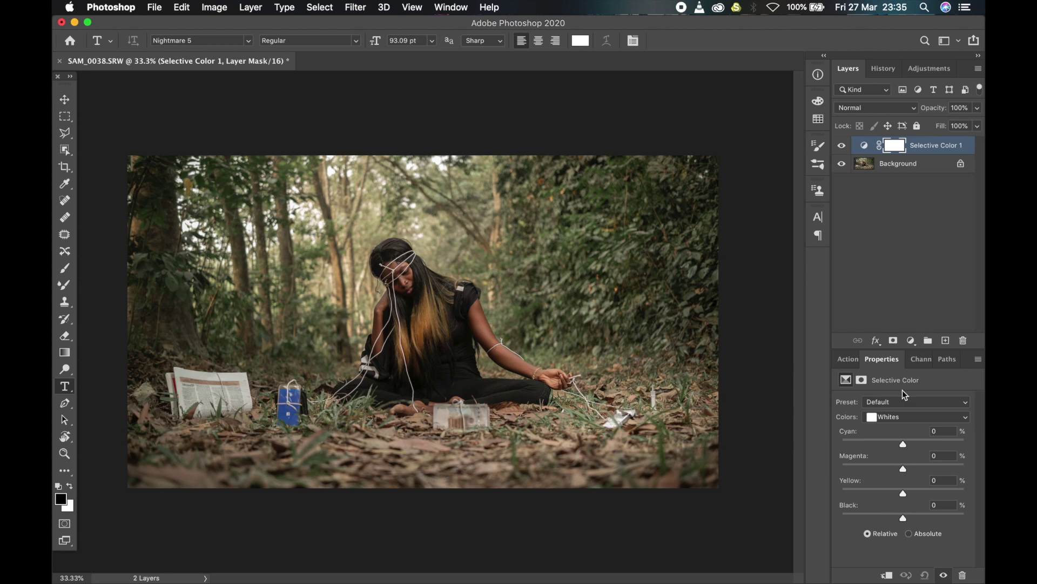
pyautogui.moveTo(904, 495); pyautogui.dragTo(942, 493)
pyautogui.moveTo(904, 443); pyautogui.dragTo(880, 460)
pyautogui.moveTo(902, 517)
pyautogui.mouseDown()
pyautogui.moveTo(922, 516)
pyautogui.moveTo(913, 517)
pyautogui.mouseUp()
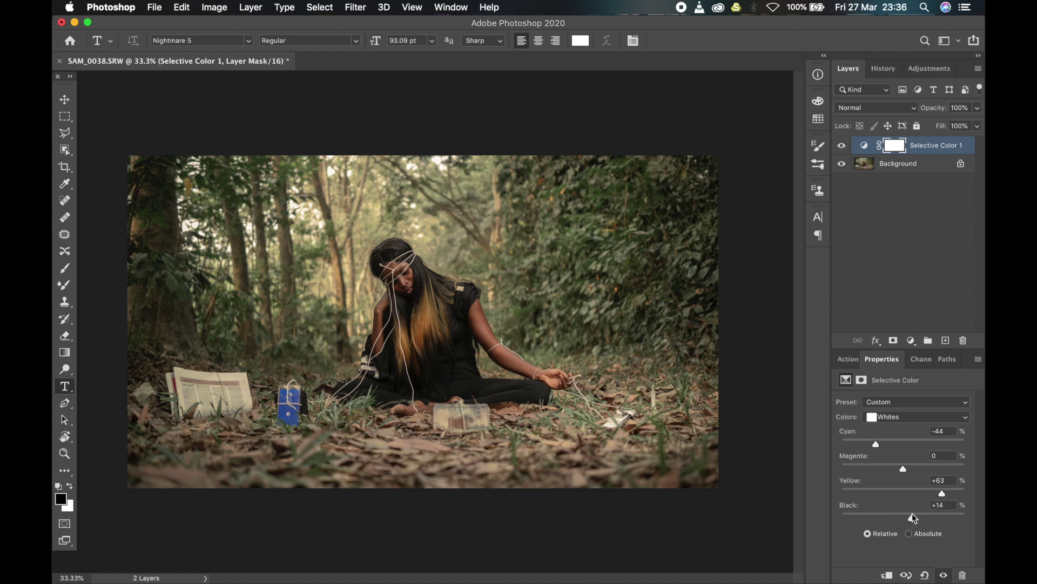
pyautogui.click(909, 417)
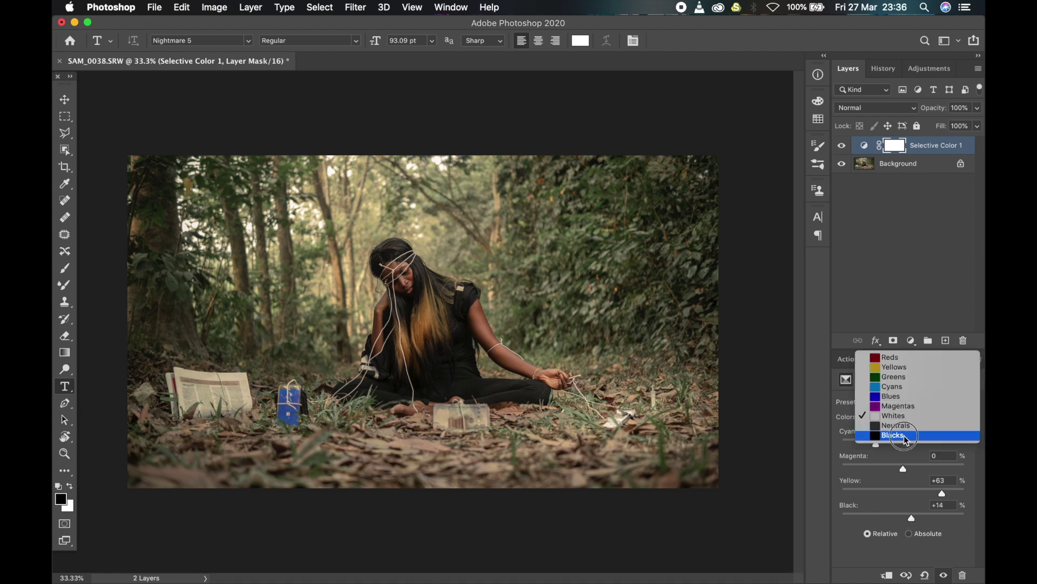
# In the Blacks range, add slightly more black, yellow and cyan.
pyautogui.click(905, 436)
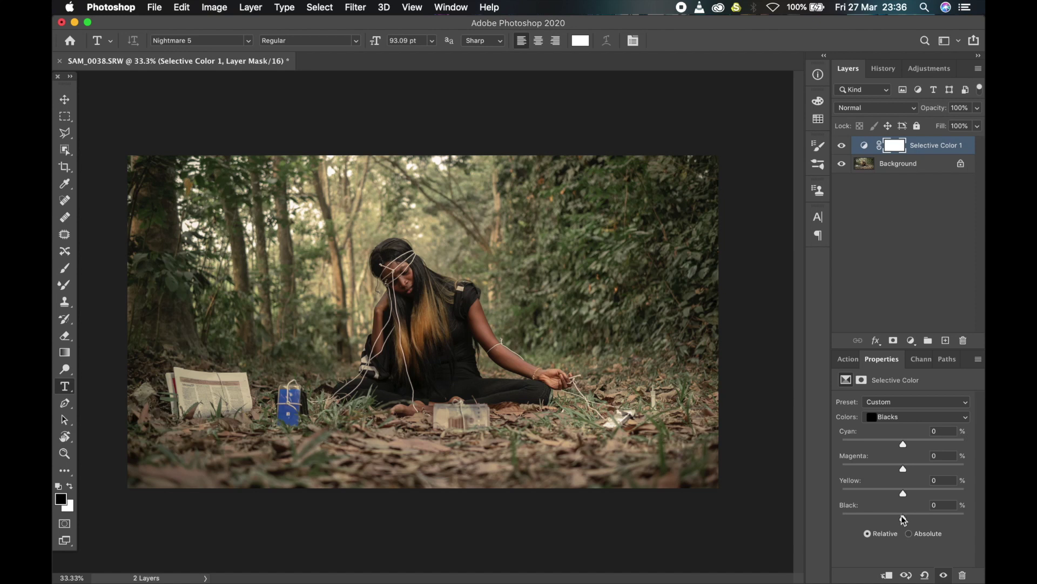
pyautogui.moveTo(903, 519); pyautogui.dragTo(908, 520)
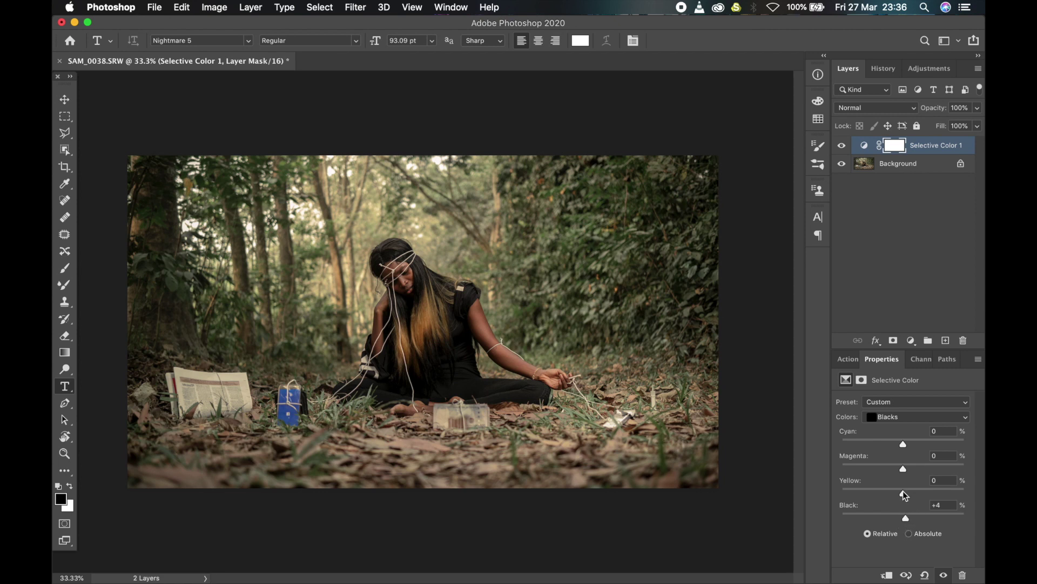
pyautogui.moveTo(904, 495); pyautogui.dragTo(903, 497)
pyautogui.moveTo(903, 444)
pyautogui.mouseDown()
pyautogui.moveTo(905, 468)
pyautogui.moveTo(889, 447)
pyautogui.moveTo(917, 445)
pyautogui.moveTo(898, 453)
pyautogui.mouseUp()
# In the Reds range, reduce cyan, add yellow and a touch of black.
pyautogui.click(900, 416)
pyautogui.click(895, 339)
pyautogui.moveTo(904, 492)
pyautogui.mouseDown()
pyautogui.moveTo(915, 491)
pyautogui.moveTo(906, 503)
pyautogui.mouseUp()
pyautogui.moveTo(903, 517)
pyautogui.mouseDown()
pyautogui.moveTo(886, 519)
pyautogui.moveTo(905, 515)
pyautogui.moveTo(899, 521)
pyautogui.mouseUp()
# In the Yellows range, adjust cyan and add more yellow.
pyautogui.click(890, 417)
pyautogui.click(894, 427)
pyautogui.moveTo(907, 446)
pyautogui.mouseDown()
pyautogui.moveTo(889, 446)
pyautogui.moveTo(943, 444)
pyautogui.moveTo(883, 447)
pyautogui.moveTo(906, 445)
pyautogui.mouseUp()
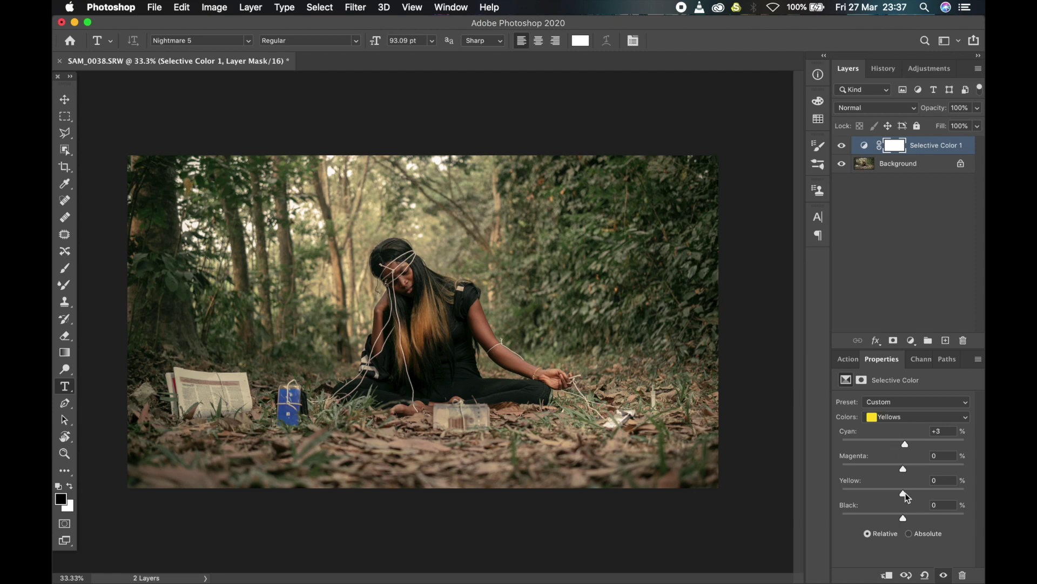
pyautogui.moveTo(905, 491); pyautogui.dragTo(903, 517)
# Set Neutrals to Yellow +2 and Black -1, then toggle the layer to compare.
pyautogui.click(917, 416)
pyautogui.click(897, 479)
pyautogui.moveTo(906, 493); pyautogui.dragTo(904, 494)
pyautogui.click(843, 146)
pyautogui.scroll(1, 484, 328)
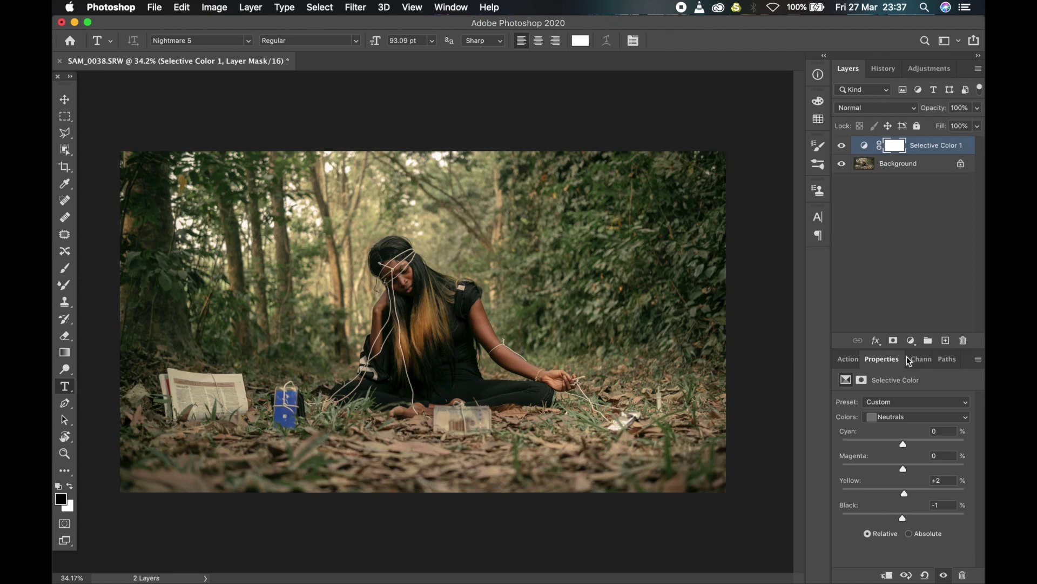
pyautogui.click(913, 341)
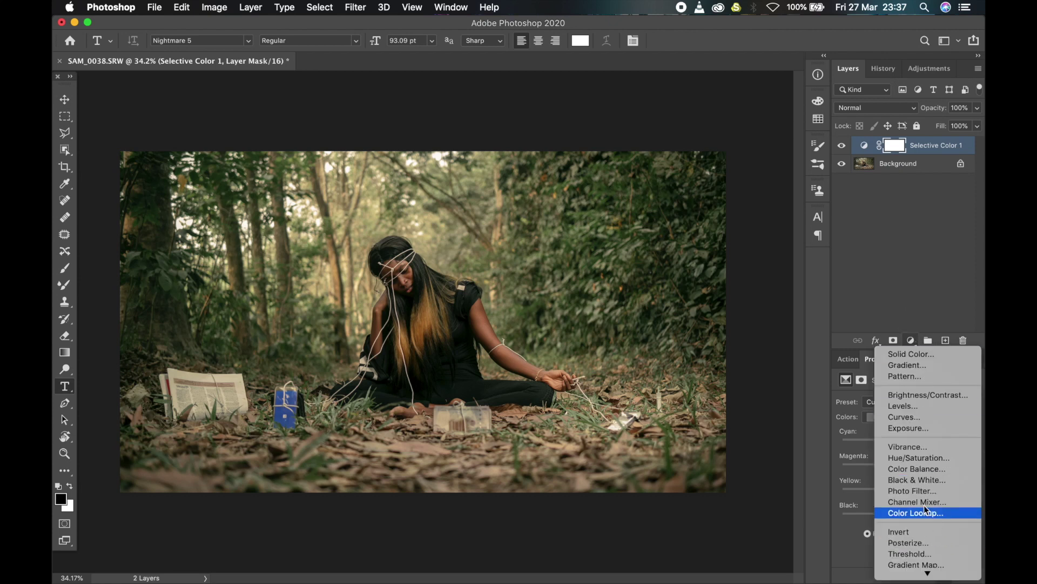
# Add a Hue/Saturation layer cutting Yellows saturation to -31 and Greens to -32.
pyautogui.click(923, 456)
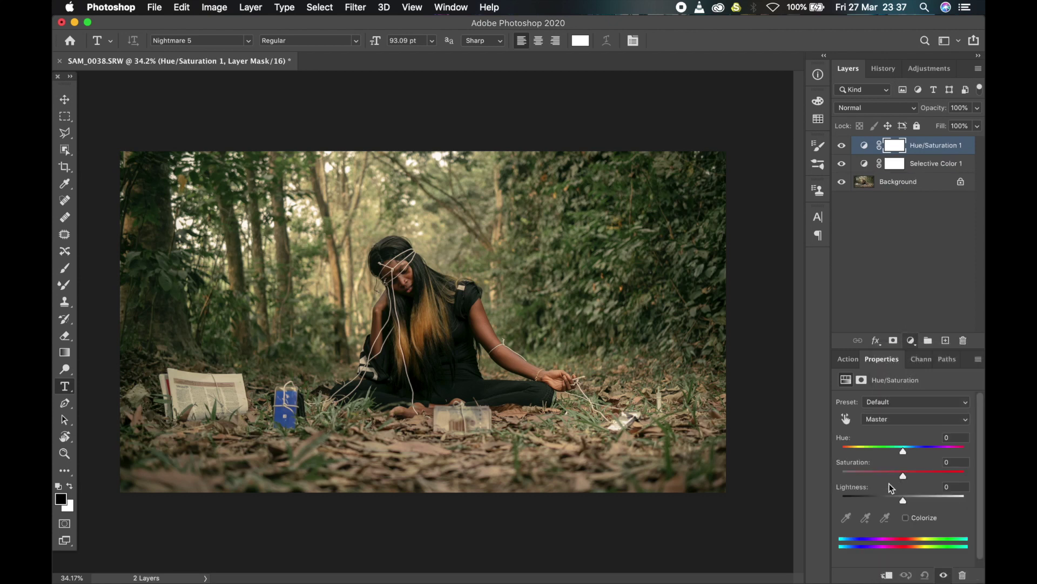
pyautogui.click(876, 419)
pyautogui.click(880, 435)
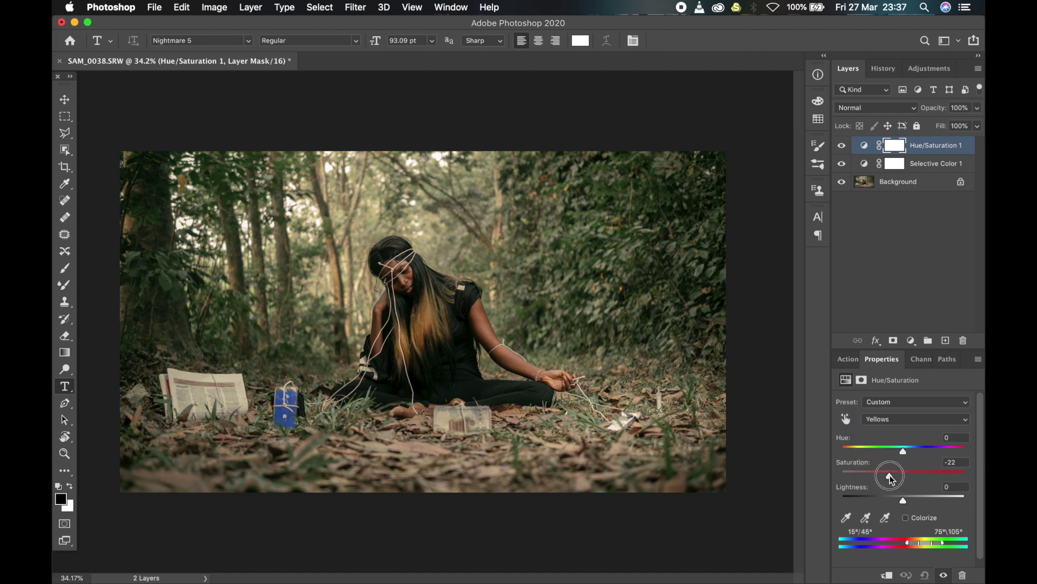
pyautogui.moveTo(889, 475)
pyautogui.mouseDown()
pyautogui.moveTo(876, 477)
pyautogui.moveTo(887, 482)
pyautogui.mouseUp()
pyautogui.click(912, 420)
pyautogui.click(909, 431)
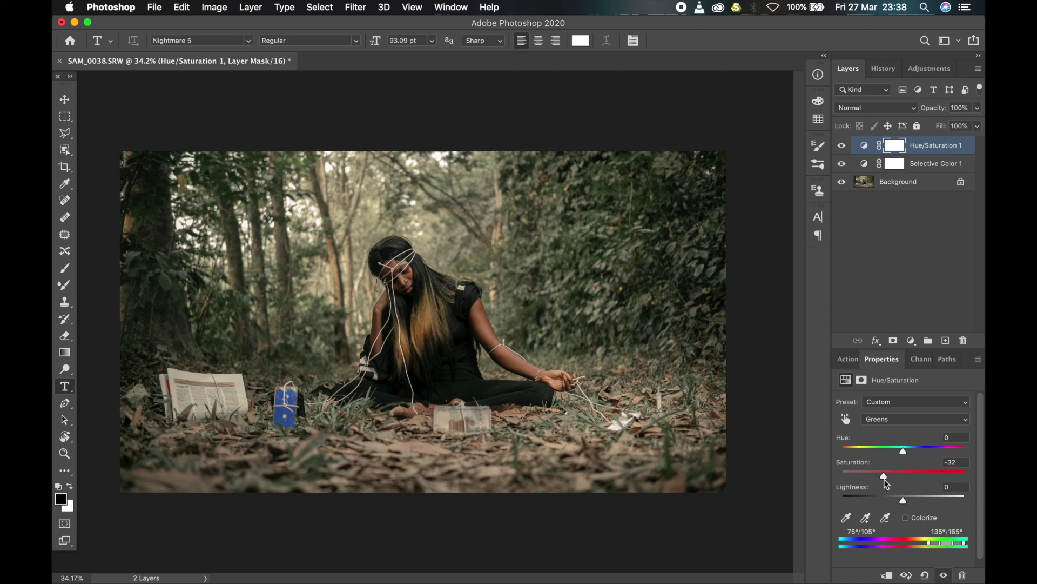
pyautogui.click(895, 167)
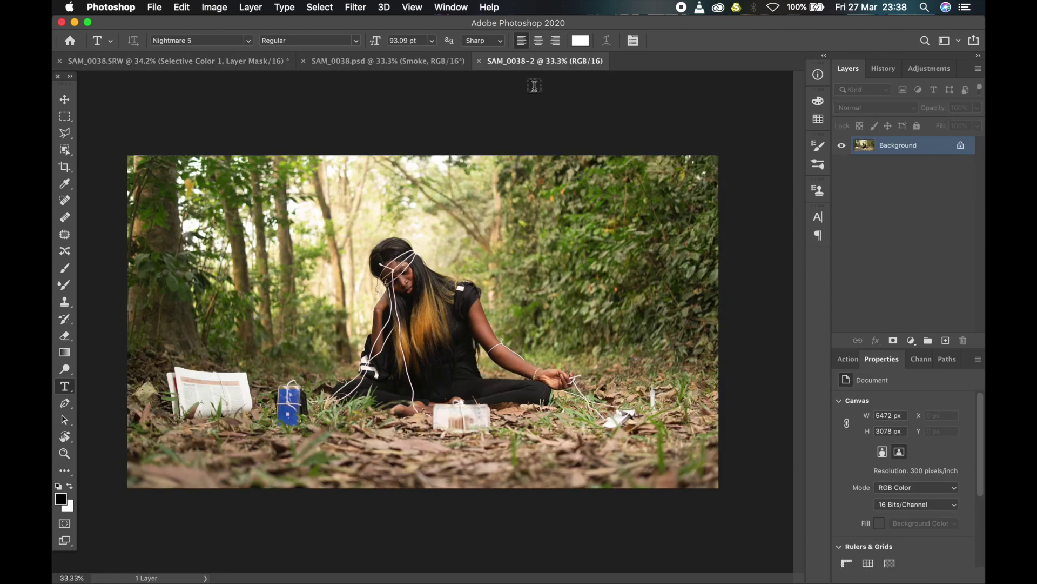
# Zoom in to compare the SAM_0038.SRW grade side by side with the finished SAM_0038.psd edit.
pyautogui.click(206, 60)
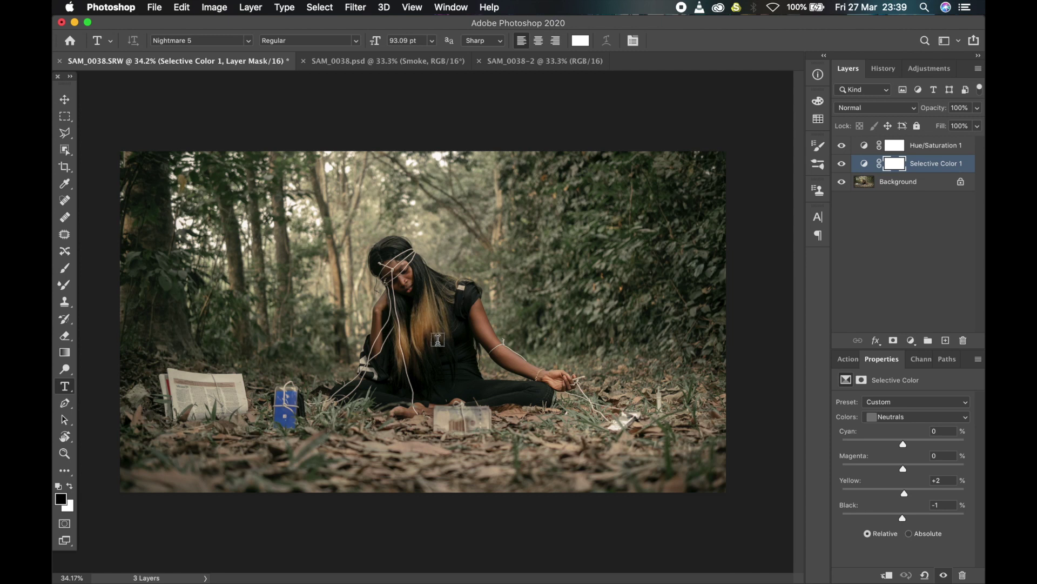
pyautogui.click(383, 62)
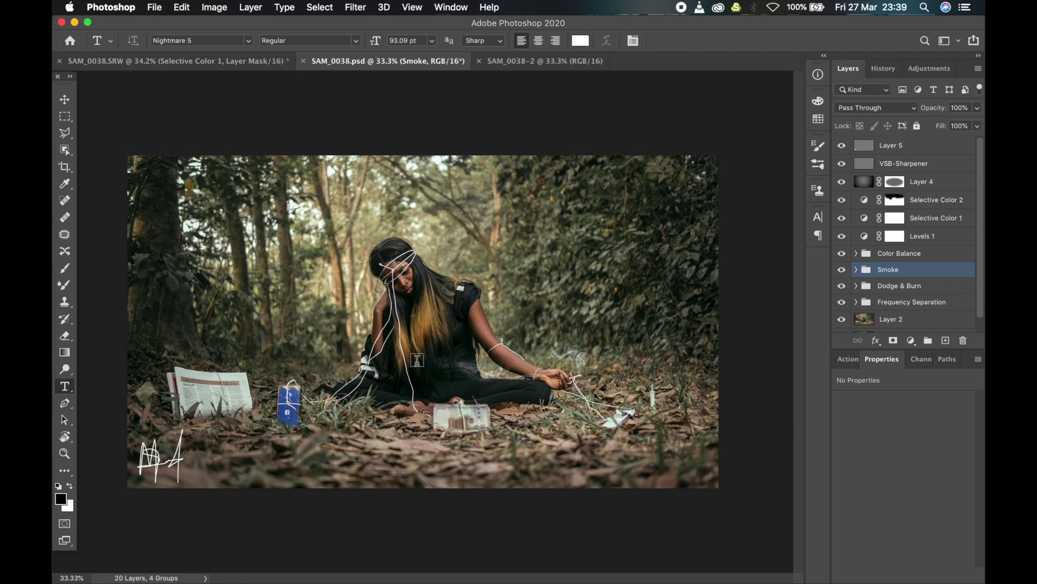
pyautogui.press('super+equal')
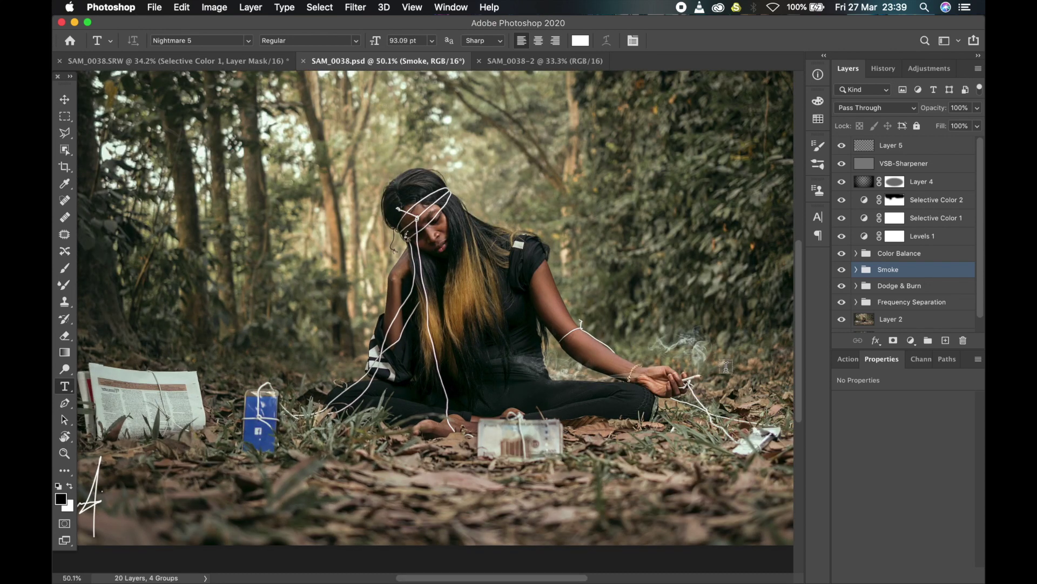
pyautogui.scroll(3, 725, 367)
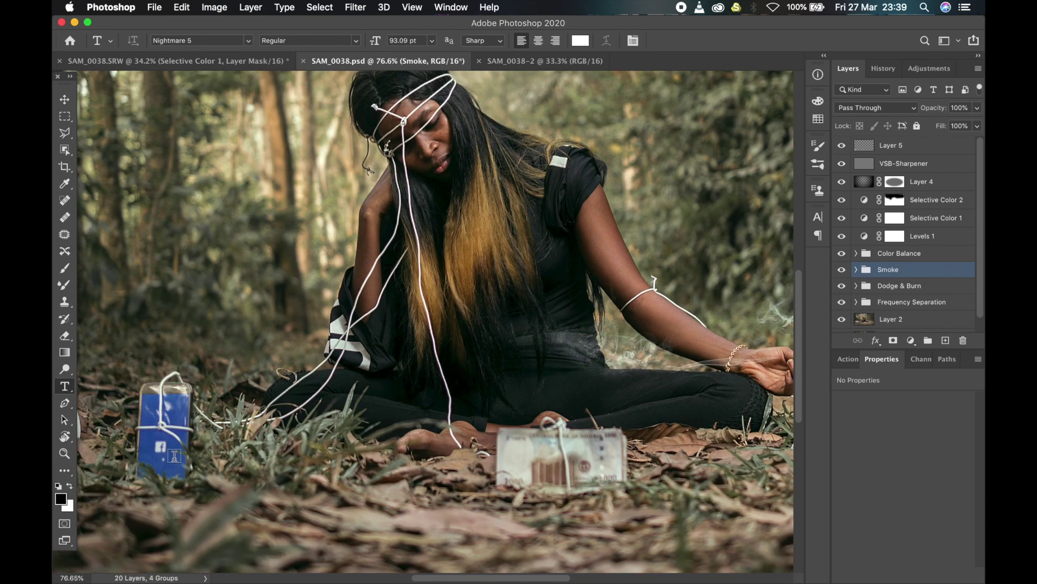
pyautogui.click(205, 60)
pyautogui.scroll(2, 310, 437)
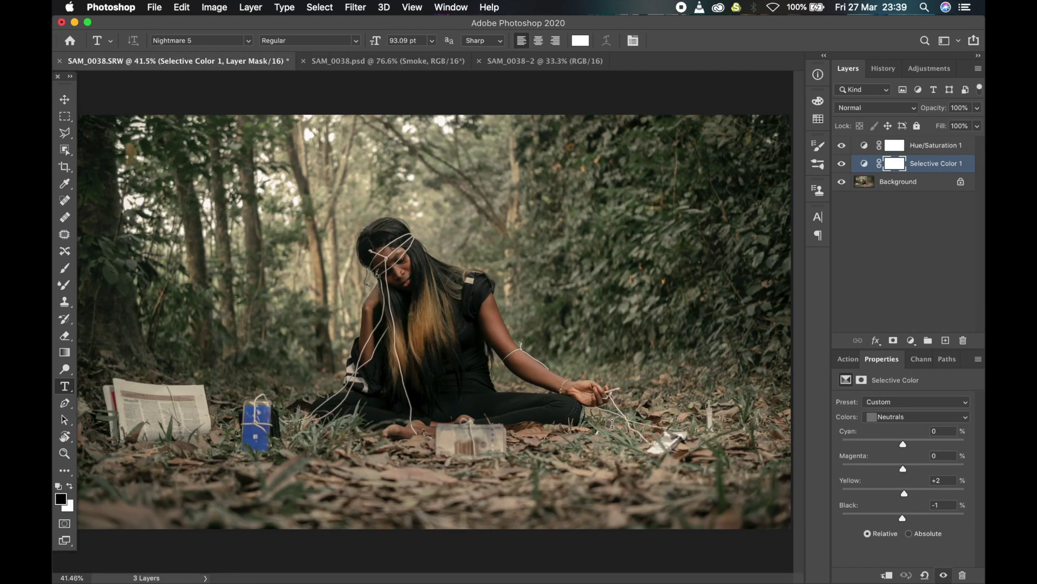
pyautogui.scroll(-2, 612, 423)
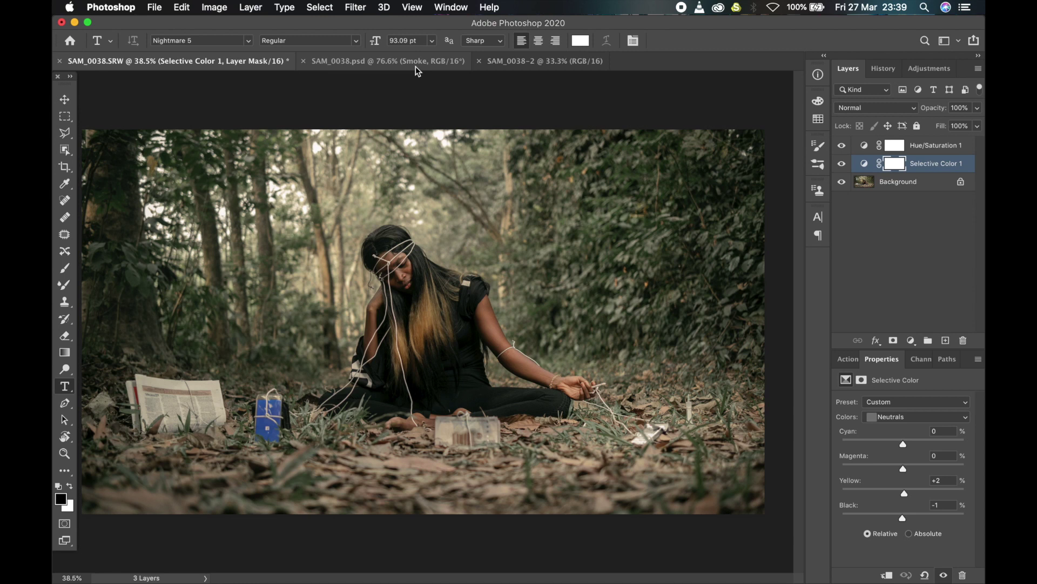
# Scroll through the finished SAM_0038.psd edit, then view the untouched SAM_0038-2 original.
pyautogui.click(417, 66)
pyautogui.scroll(-3, 456, 257)
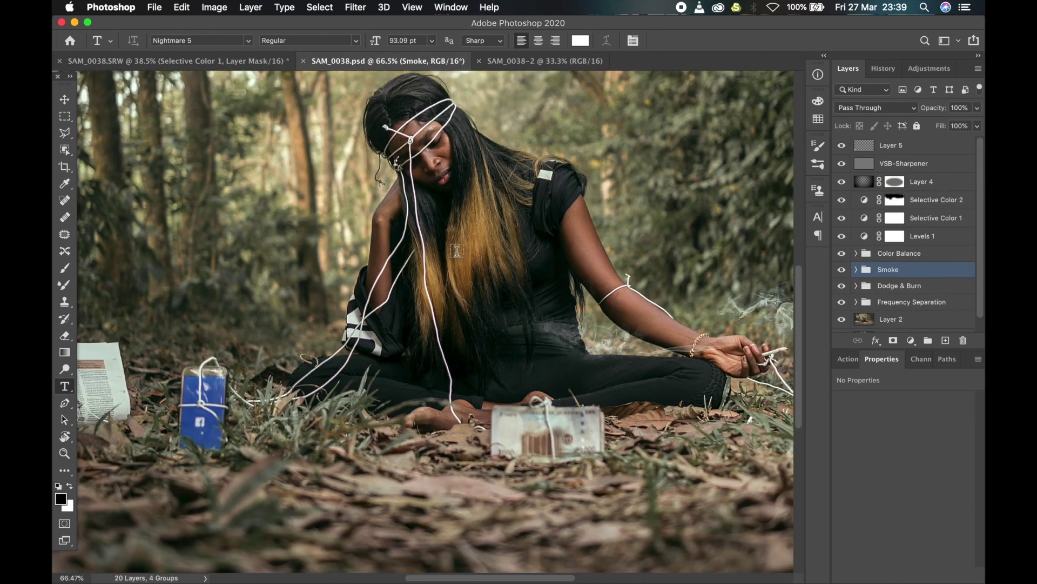
pyautogui.scroll(-4, 455, 252)
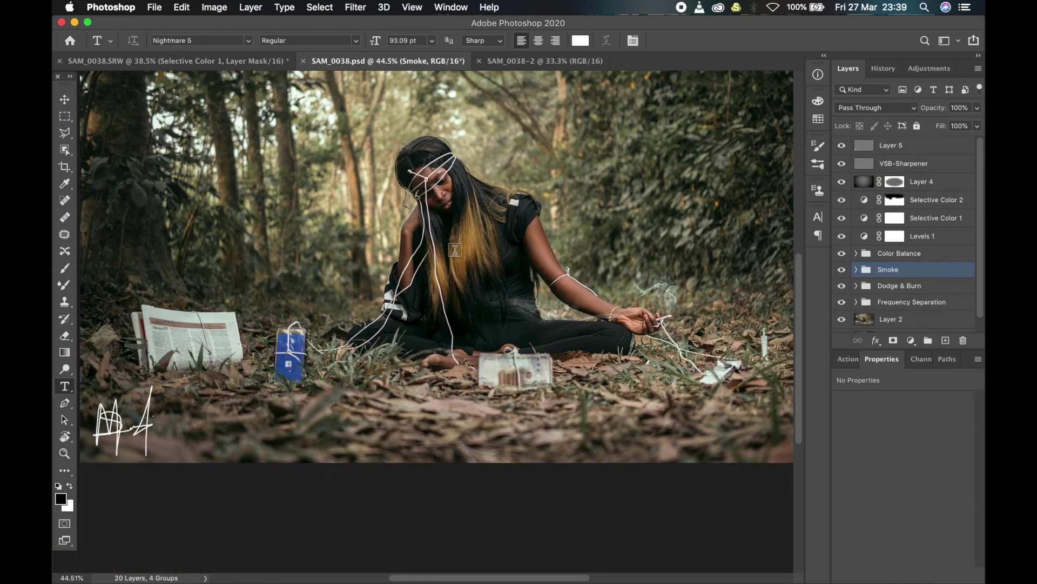
pyautogui.scroll(-1, 455, 250)
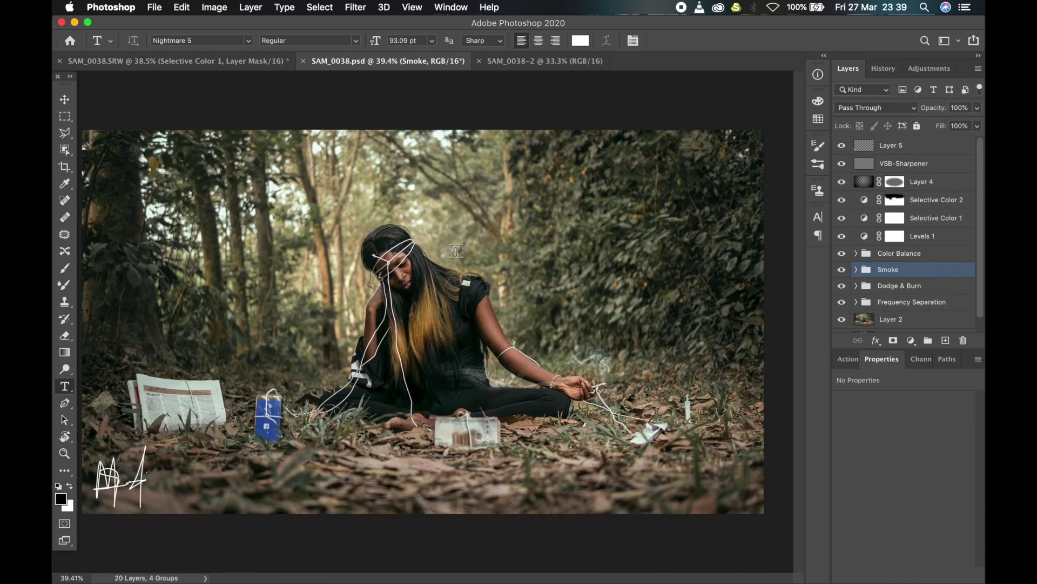
pyautogui.click(535, 64)
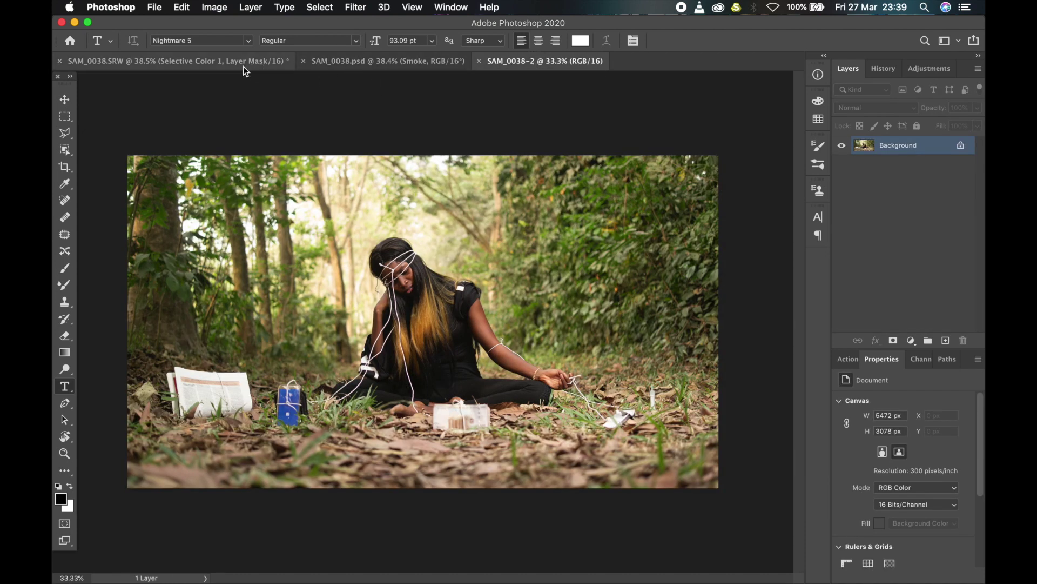
pyautogui.click(225, 65)
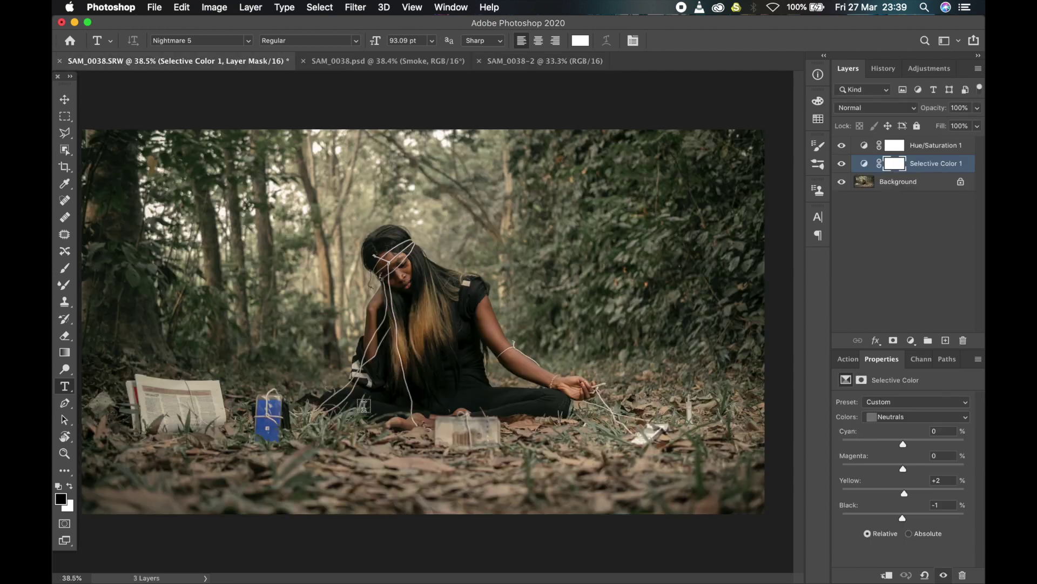